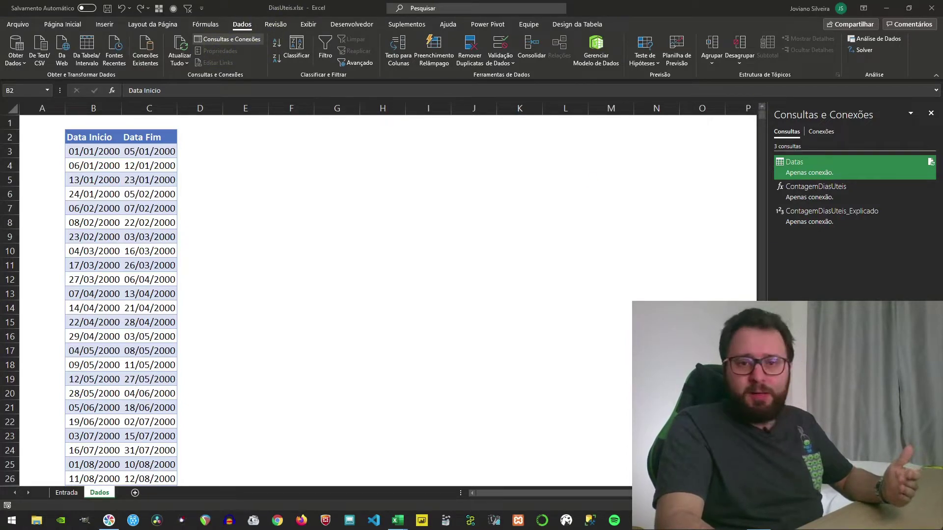
# Step: Open the Datas query, enlarge the editor and narrow the queries pane
pyautogui.click(832, 172)
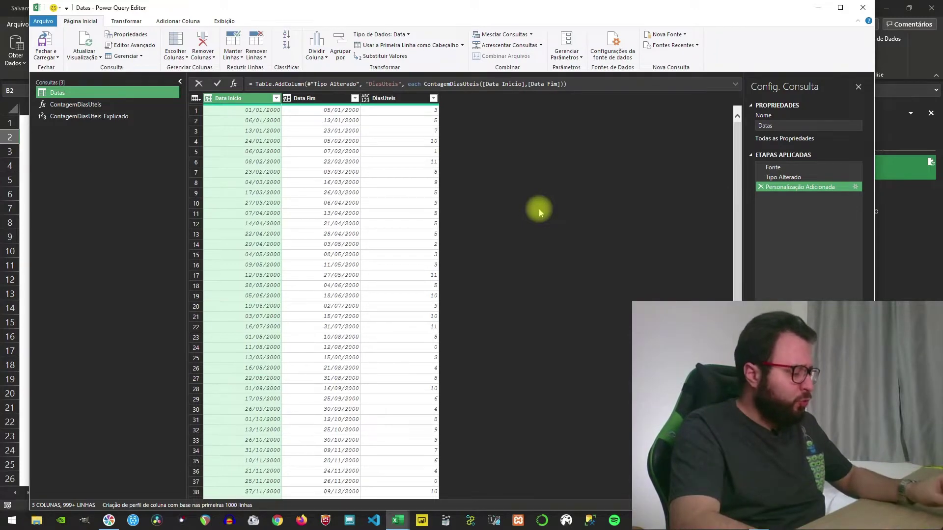
pyautogui.hotkey('ctrl', 'shift', '+')
pyautogui.hotkey('ctrl', 'shift', '+')
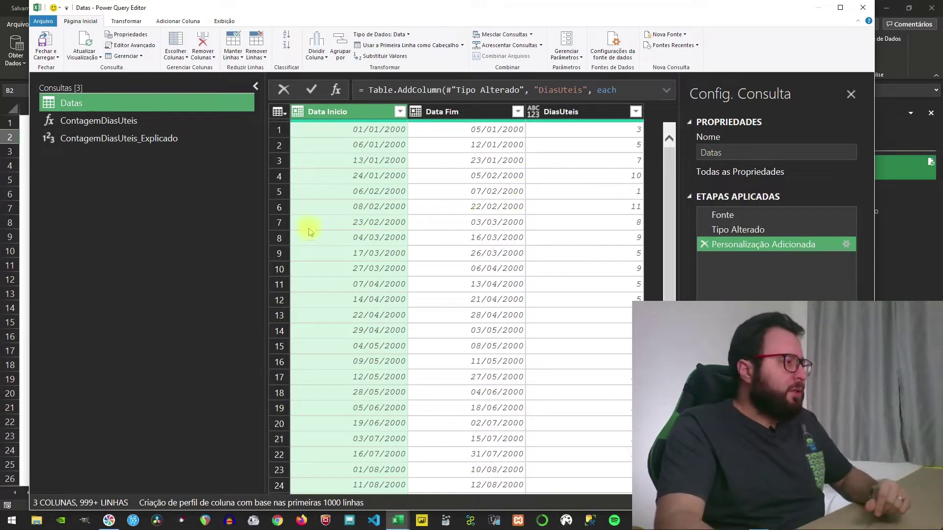
pyautogui.moveTo(264, 180); pyautogui.dragTo(218, 175)
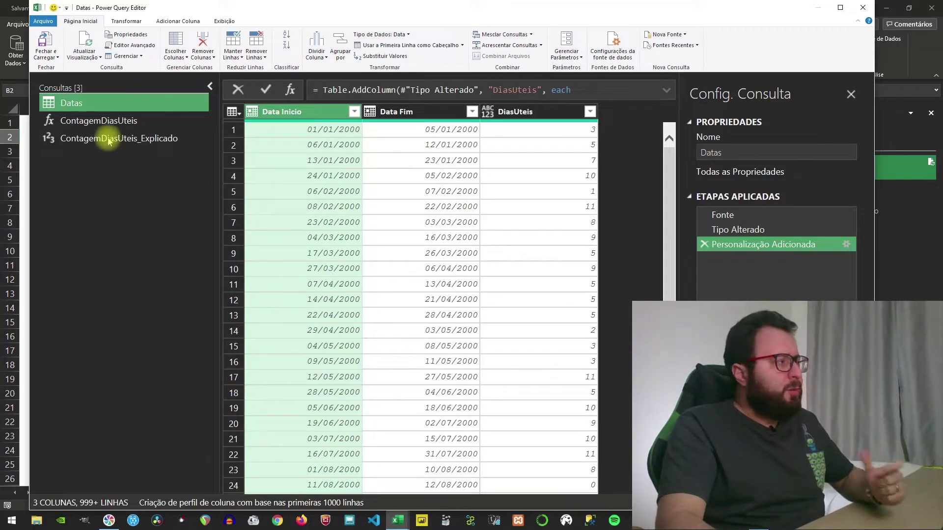
# Step: Review the Fonte and Tipo Alterado steps and select the Data Inicio and Data Fim columns
pyautogui.click(723, 213)
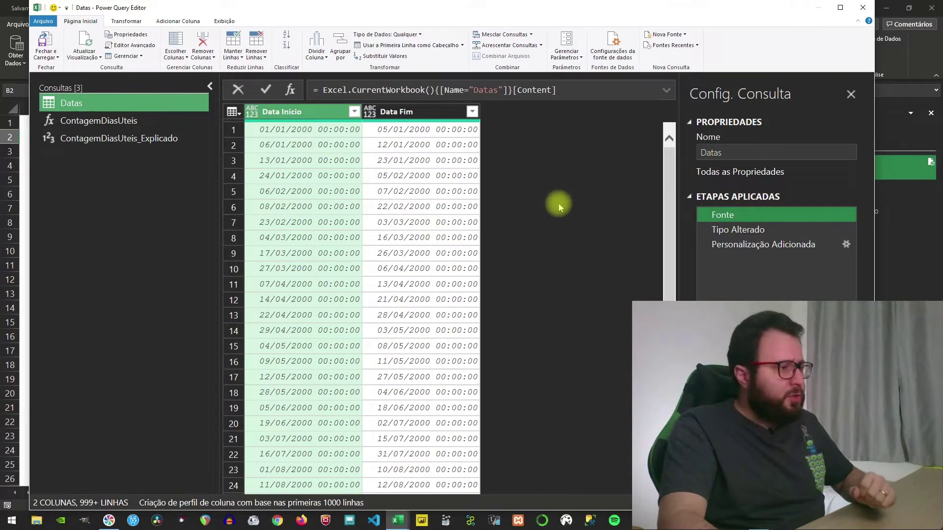
pyautogui.click(715, 229)
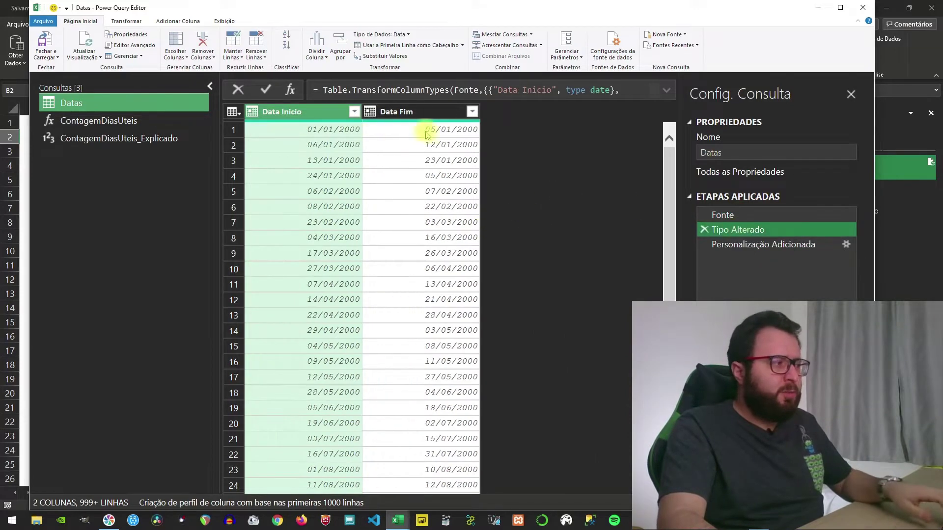
pyautogui.keyDown('ctrl'); pyautogui.click(419, 113); pyautogui.keyUp('ctrl')
pyautogui.rightClick(419, 113)
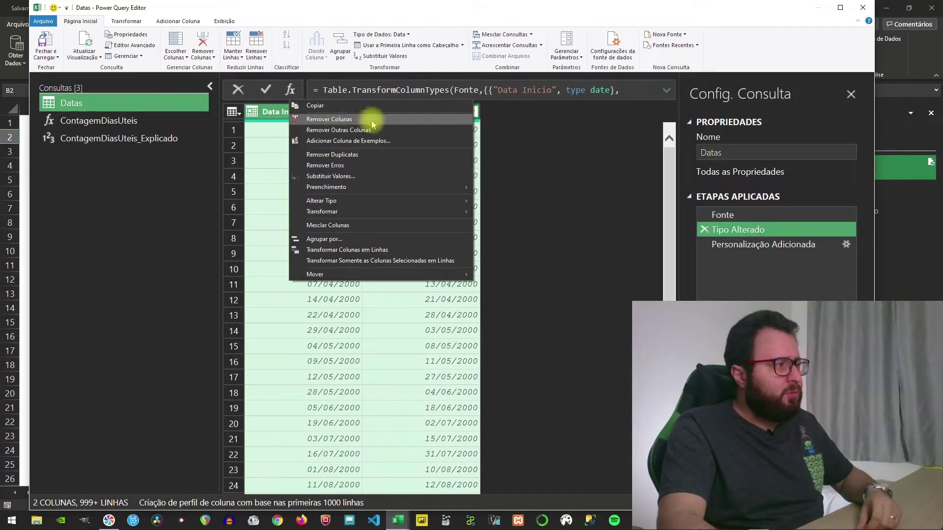
pyautogui.click(127, 21)
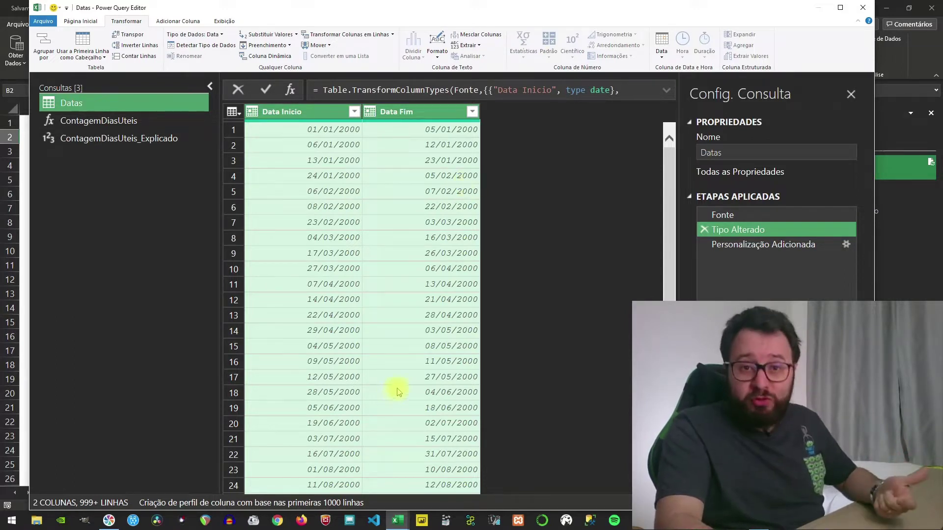
# Step: Trace Datas' DiasUteis column to its ContagemDiasUteis call, then open ContagemDiasUteis_Explicado
pyautogui.click(122, 120)
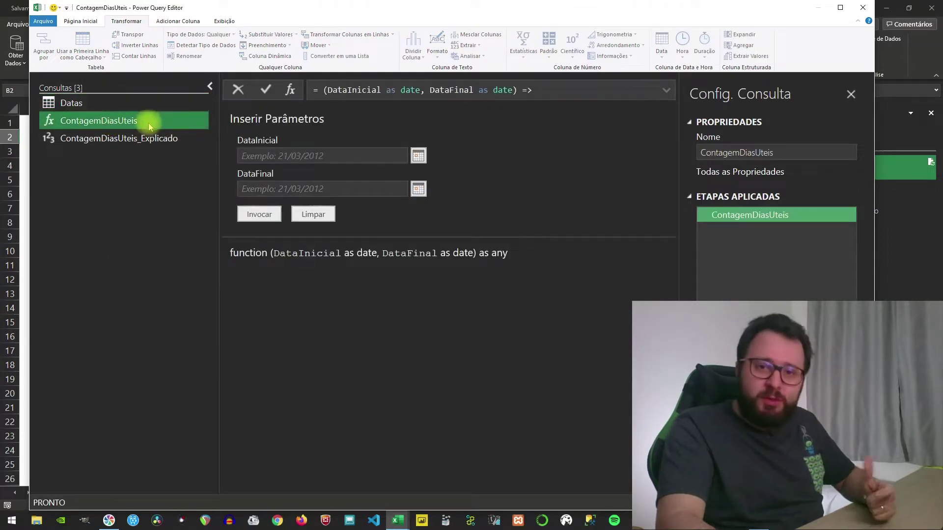
pyautogui.click(69, 103)
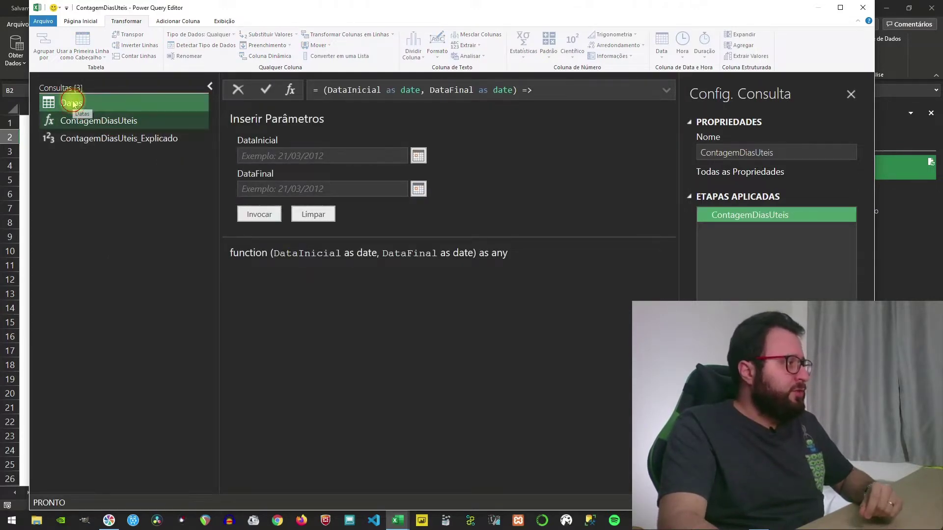
pyautogui.click(668, 89)
pyautogui.click(358, 103)
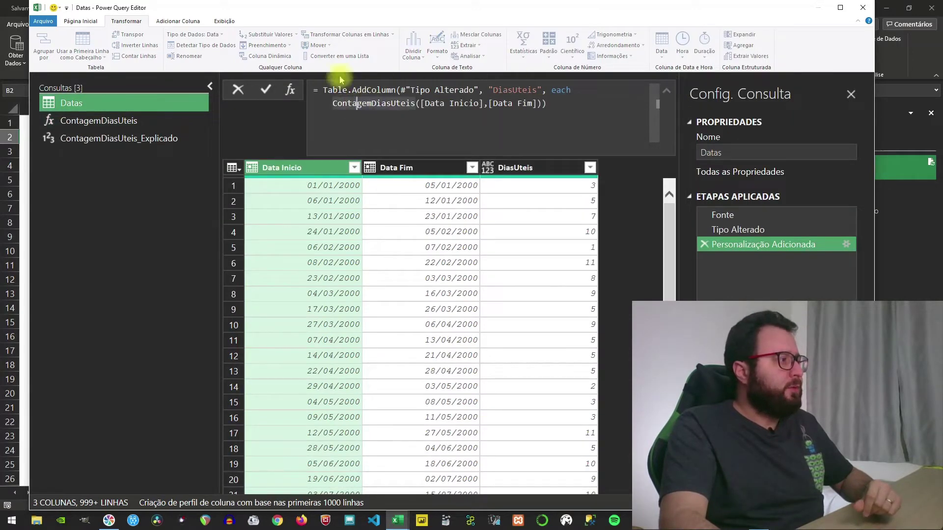
pyautogui.click(175, 23)
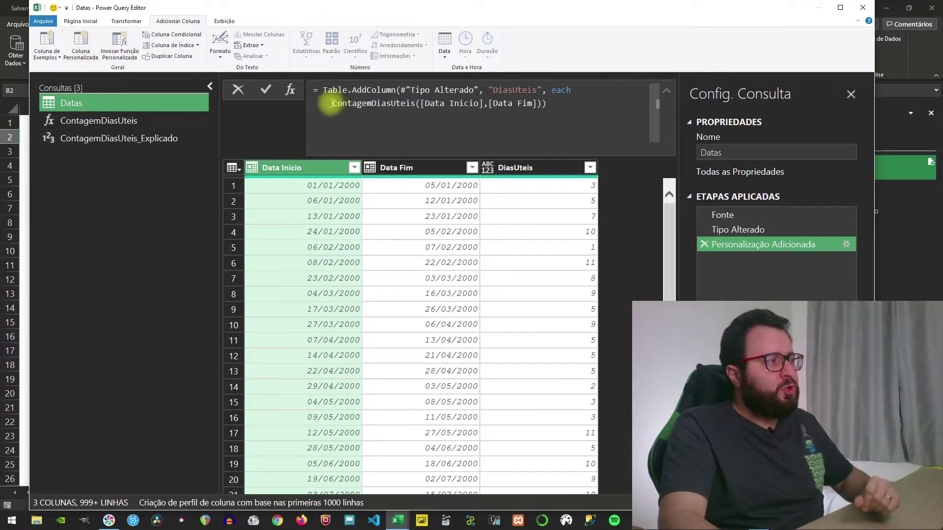
pyautogui.moveTo(333, 104); pyautogui.dragTo(410, 106)
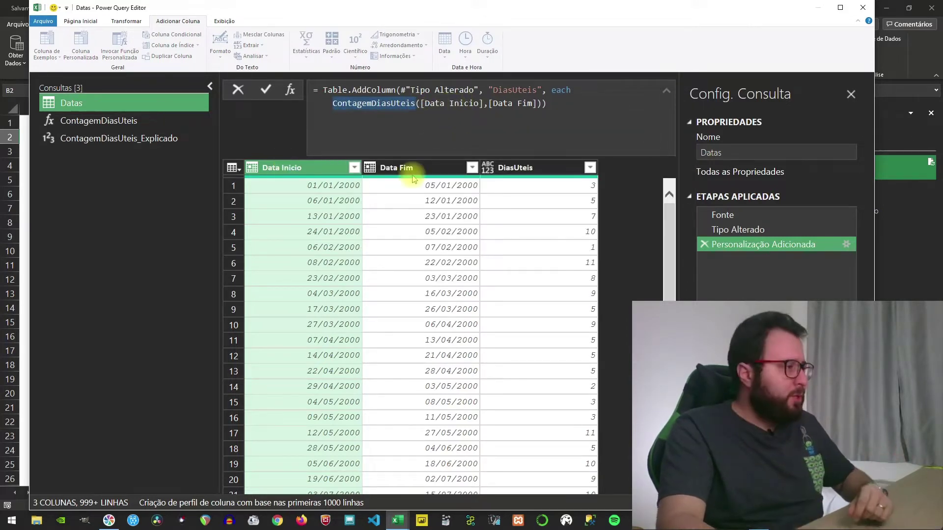
pyautogui.click(582, 234)
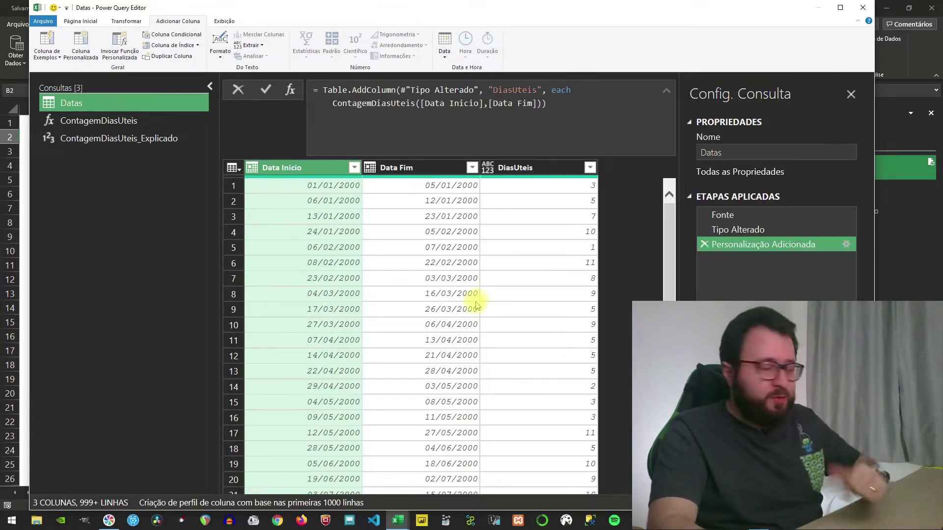
pyautogui.click(128, 138)
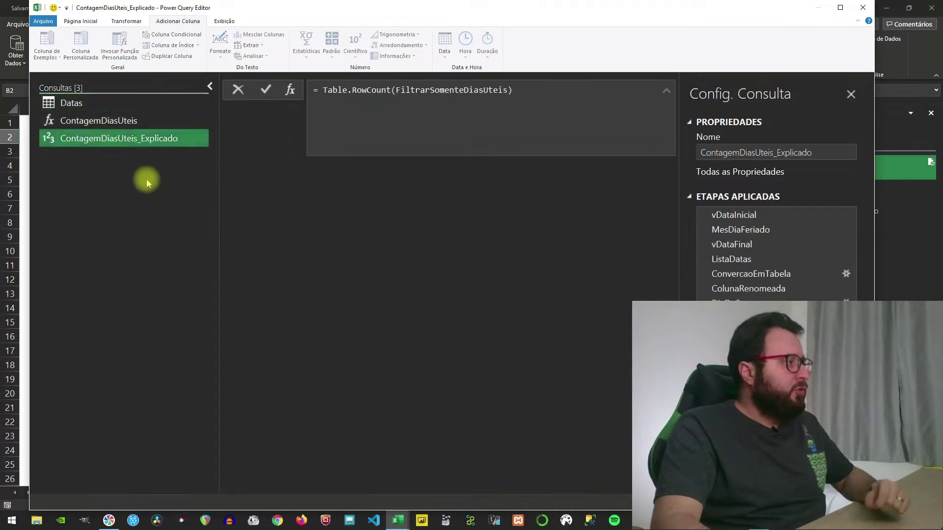
# Step: Inspect the vDataInicial, vDataFinal and MesDiaFeriado steps, examining the holiday codes in the formula
pyautogui.click(749, 218)
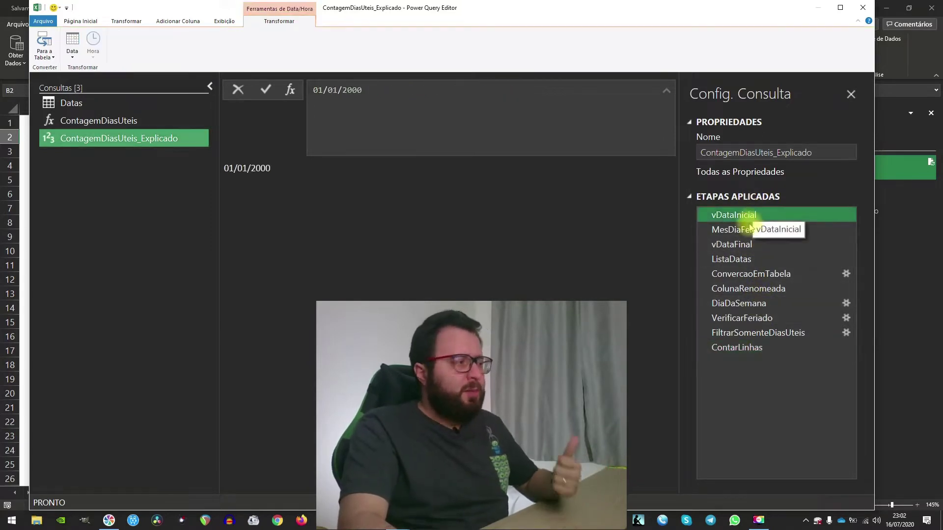
pyautogui.click(746, 246)
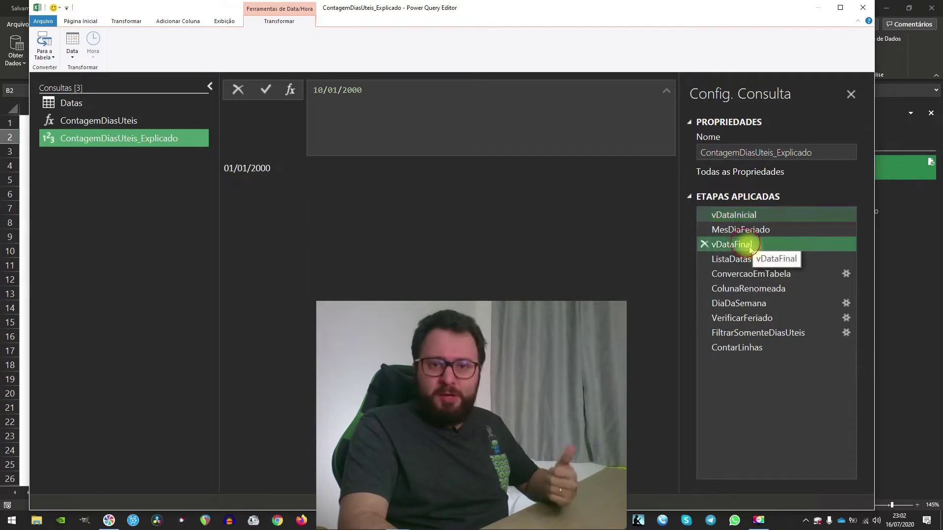
pyautogui.click(742, 230)
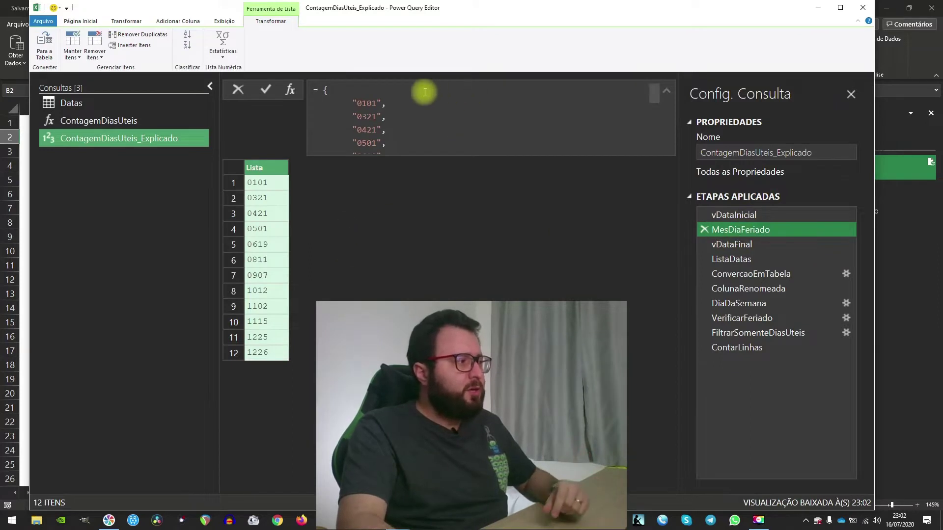
pyautogui.click(368, 105)
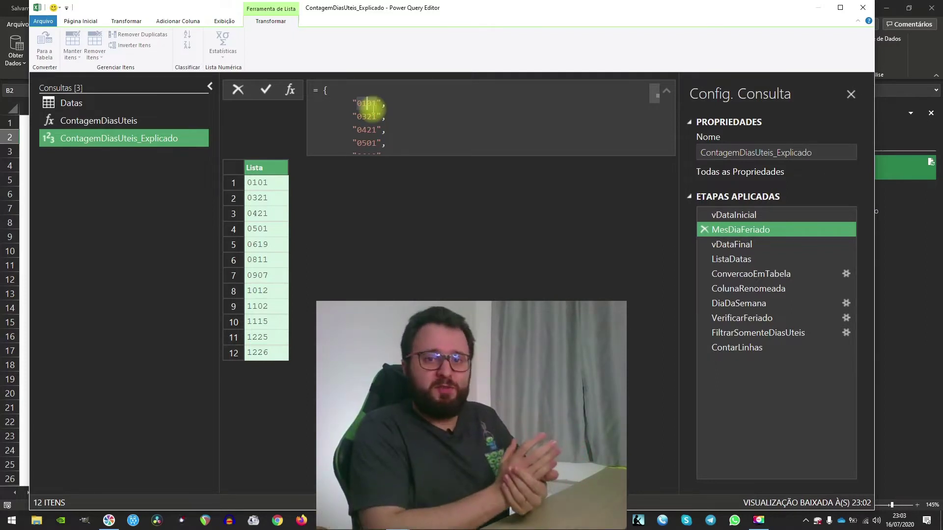
pyautogui.press('Num_Lock')
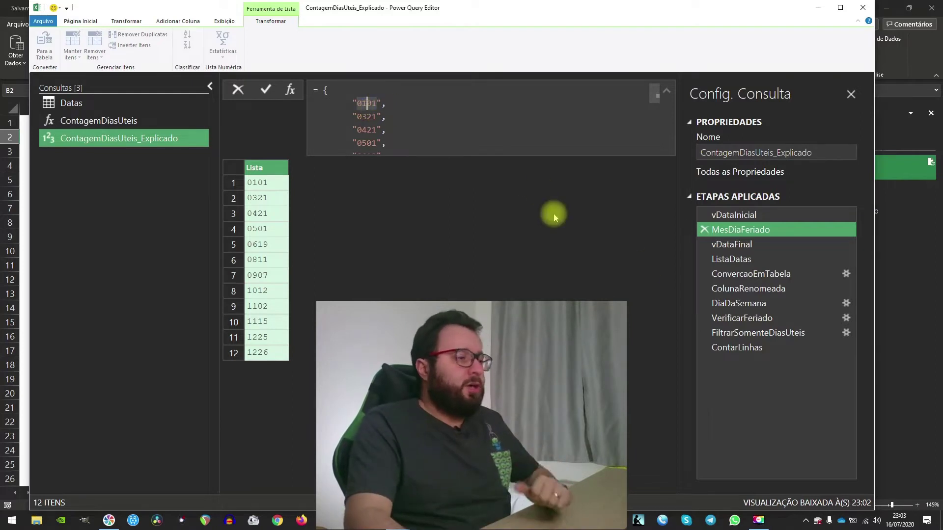
# Step: Examine the ListaDatas List.Dates formula, then view its ConvercaoEmTabela one-column table of dates
pyautogui.click(735, 260)
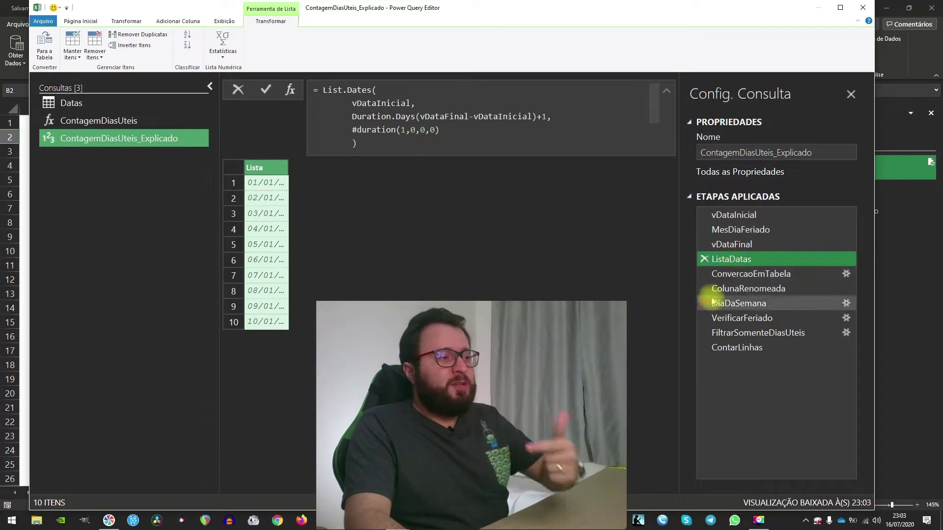
pyautogui.click(332, 90)
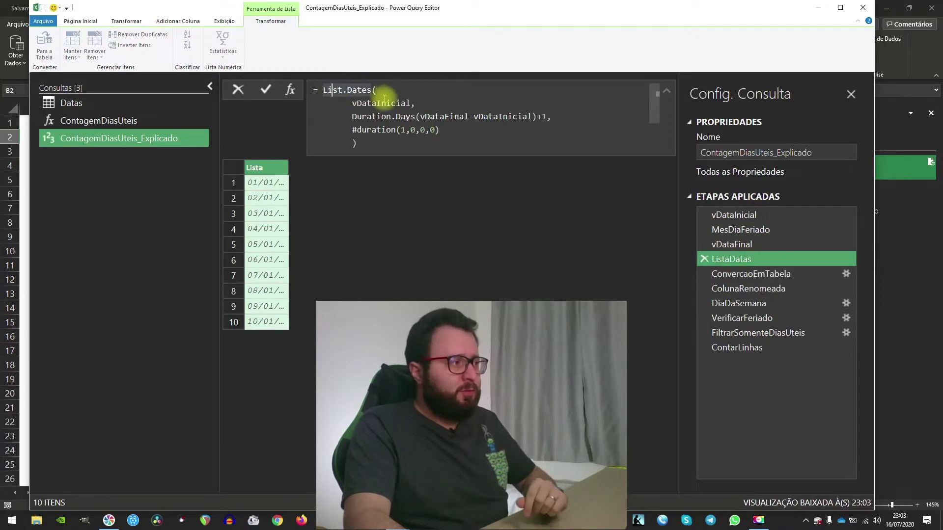
pyautogui.click(372, 104)
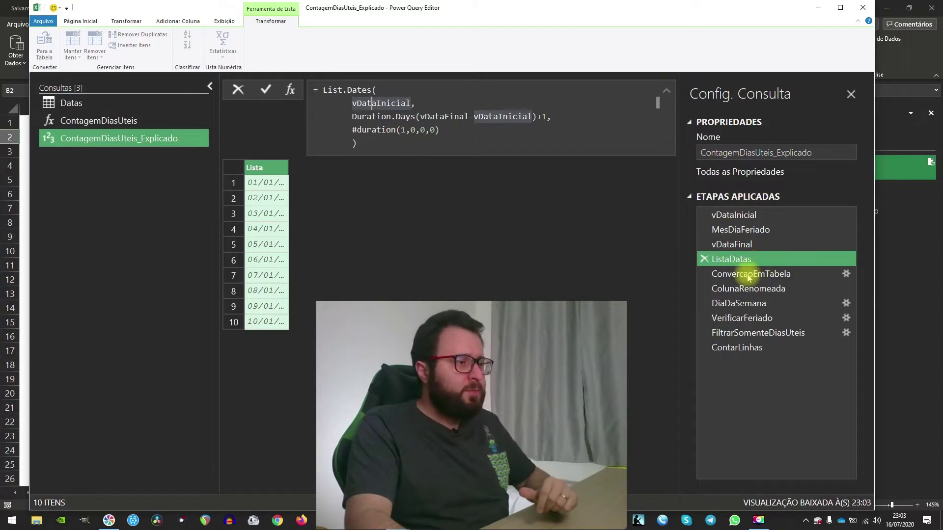
pyautogui.moveTo(422, 127); pyautogui.dragTo(445, 116)
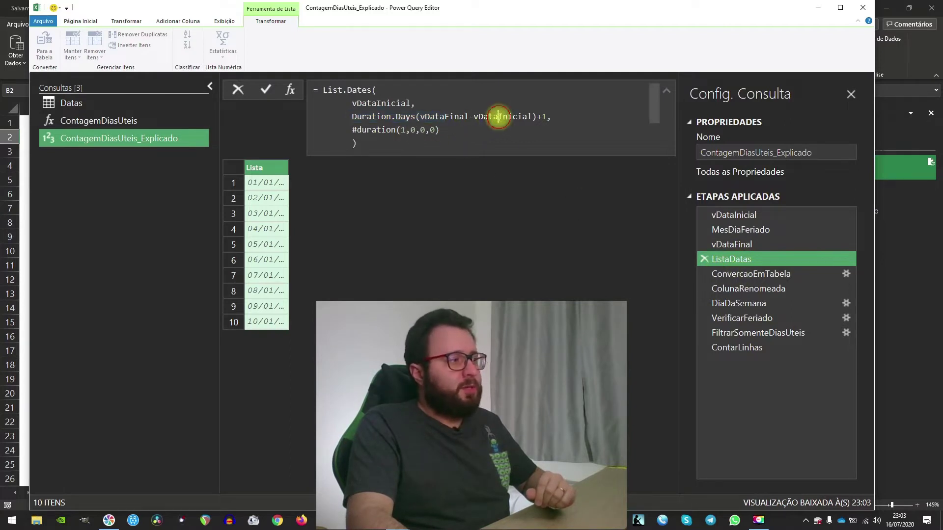
pyautogui.doubleClick(498, 117)
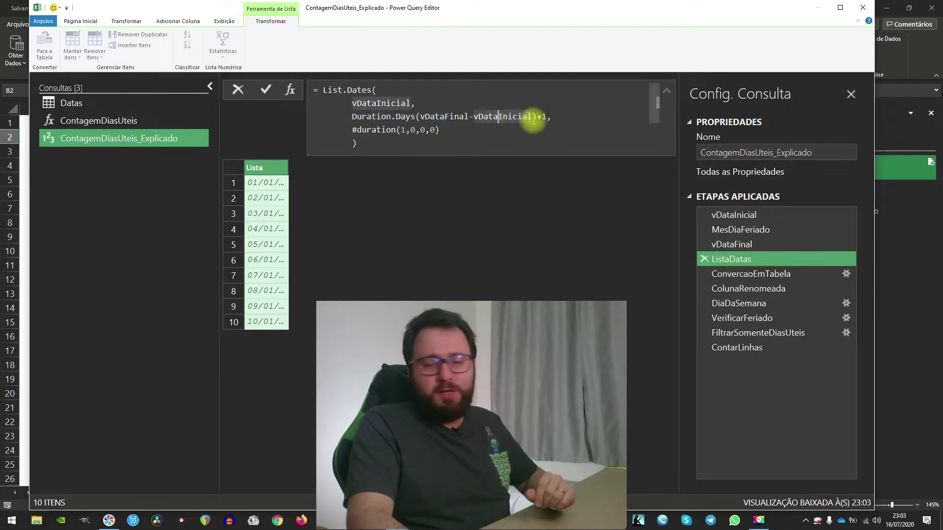
pyautogui.doubleClick(369, 130)
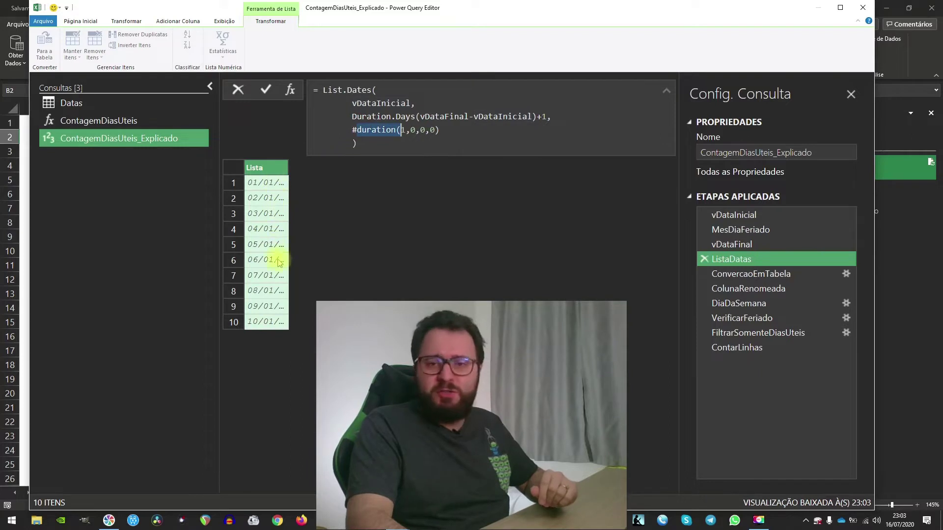
pyautogui.click(778, 260)
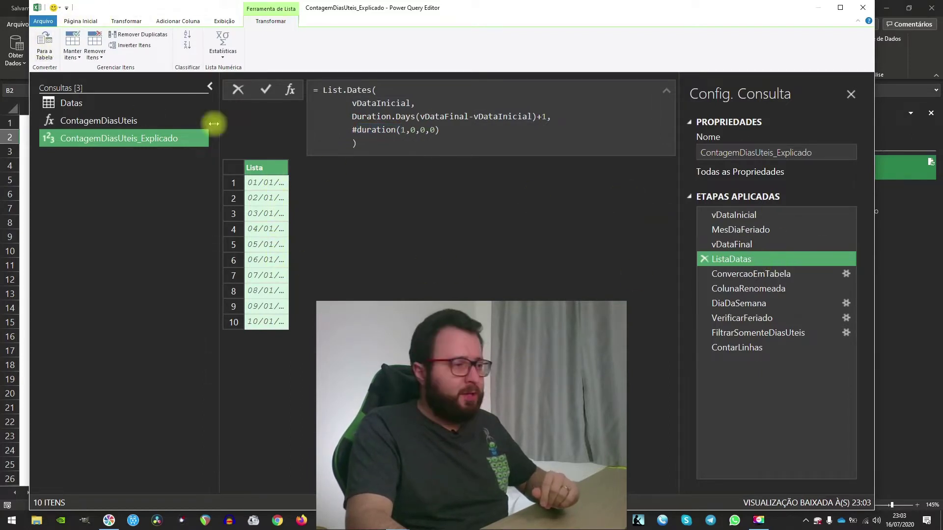
pyautogui.click(717, 274)
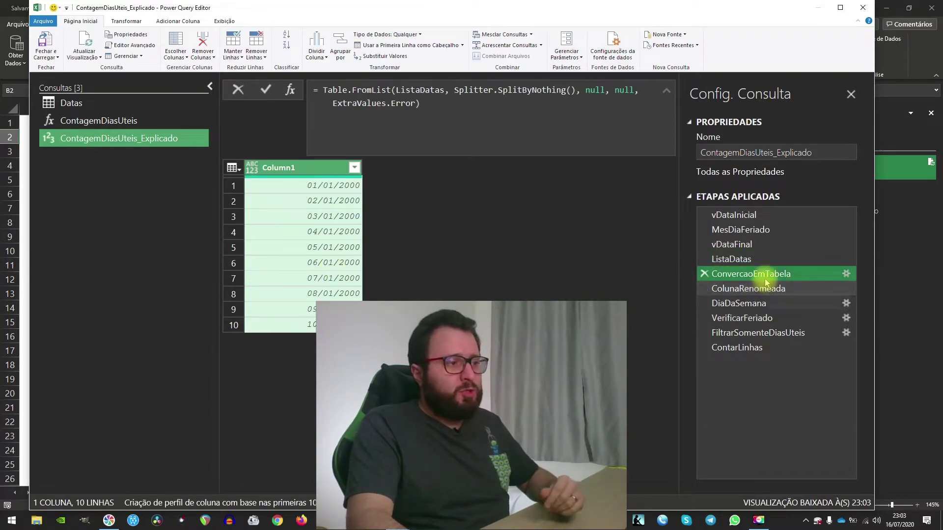
# Step: Revisit the rename of Column1 to Data from the ConvercaoEmTabela step
pyautogui.click(749, 290)
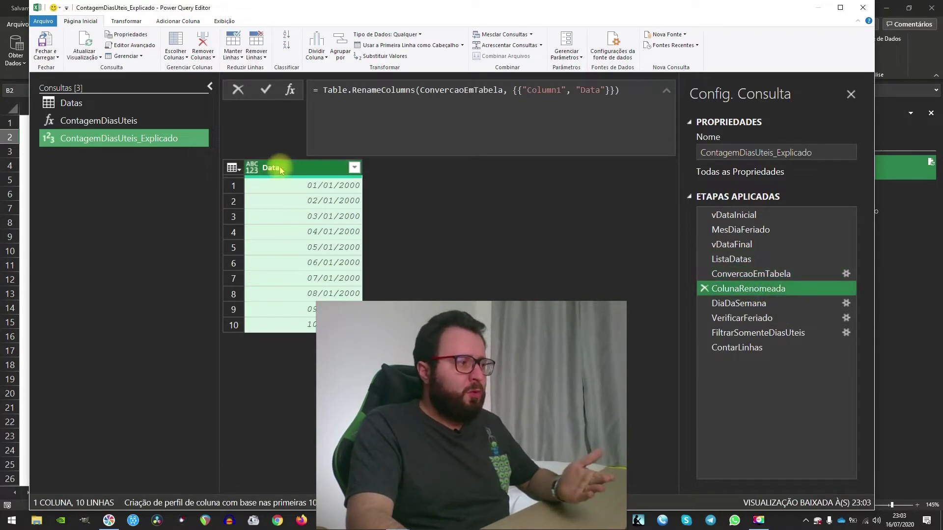
pyautogui.click(719, 273)
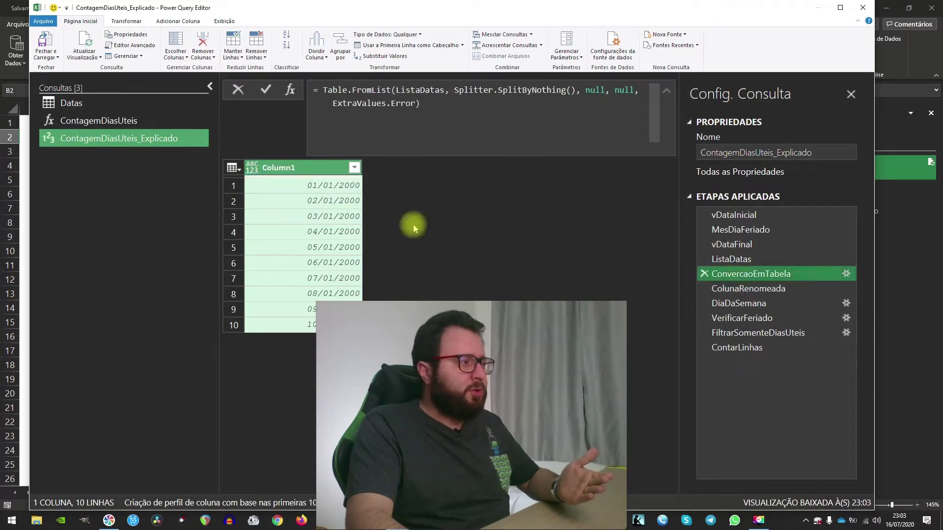
pyautogui.doubleClick(279, 168)
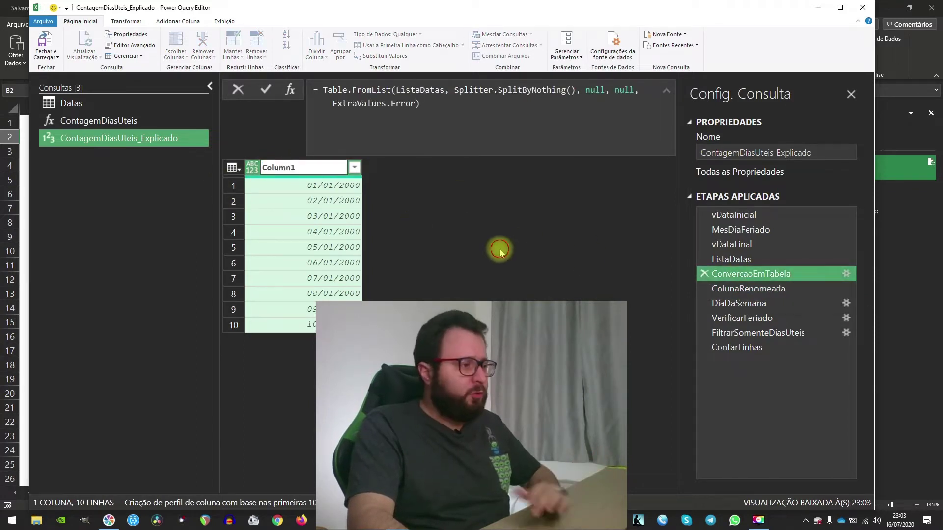
# Step: Show DiaDaSemana's weekday numbers, the Date > Dia menu, and highlight Day.Saturday in the formula
pyautogui.click(742, 303)
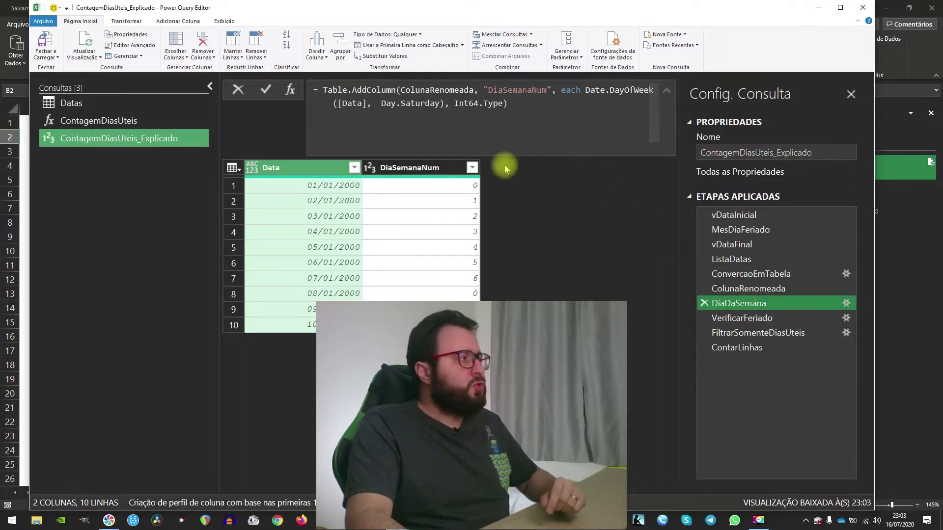
pyautogui.click(174, 24)
pyautogui.click(445, 55)
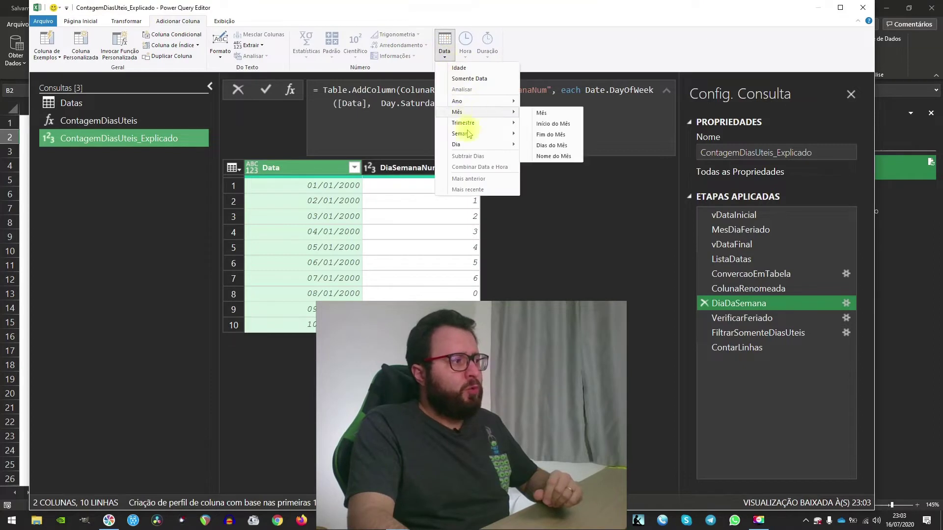
pyautogui.moveTo(472, 145)
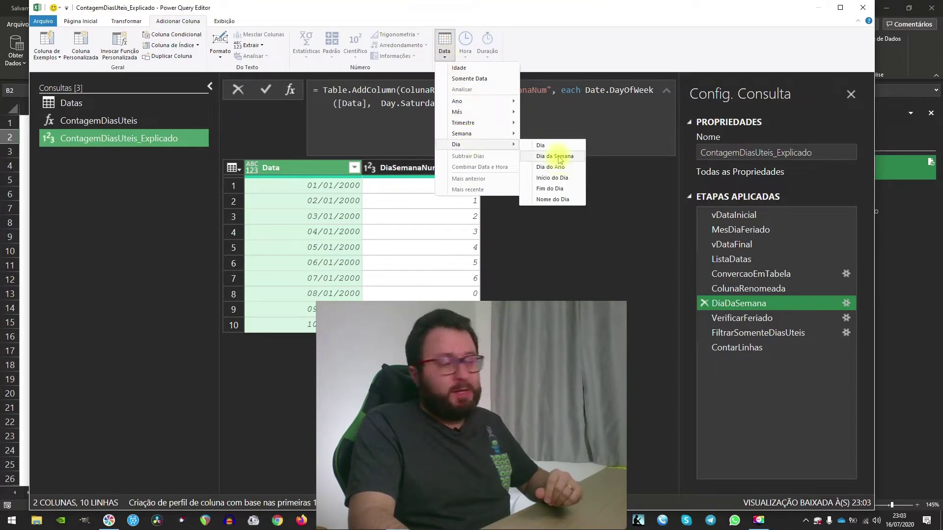
pyautogui.click(507, 126)
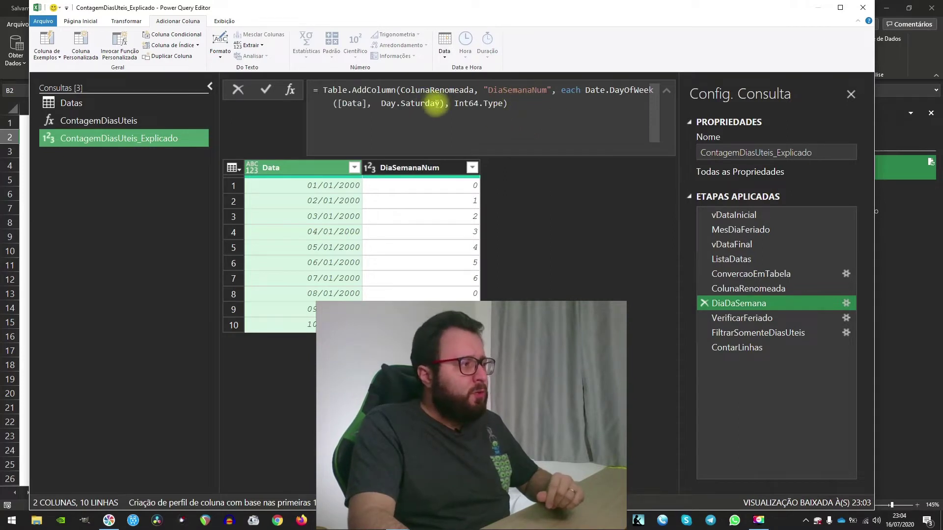
pyautogui.moveTo(439, 103); pyautogui.dragTo(367, 103)
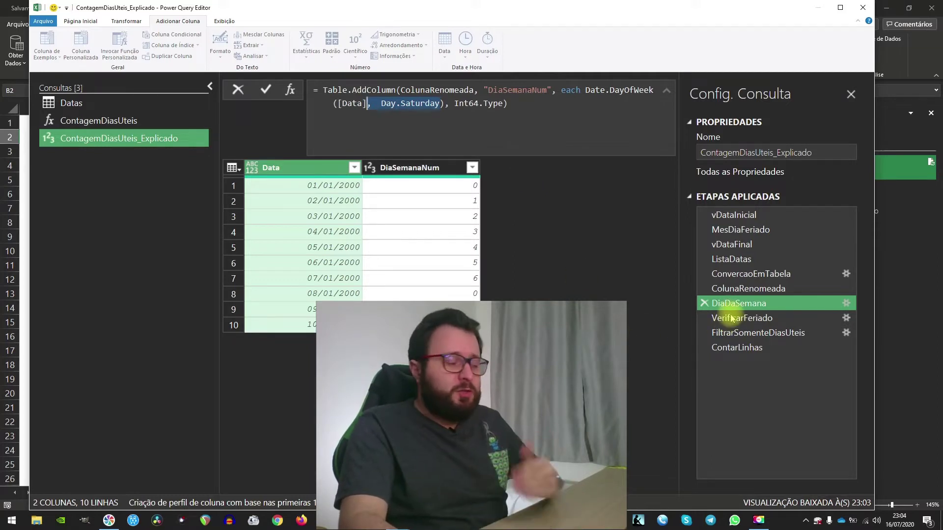
pyautogui.moveTo(786, 289)
pyautogui.mouseDown()
pyautogui.moveTo(796, 306)
pyautogui.moveTo(780, 319)
pyautogui.mouseUp()
pyautogui.click(762, 319)
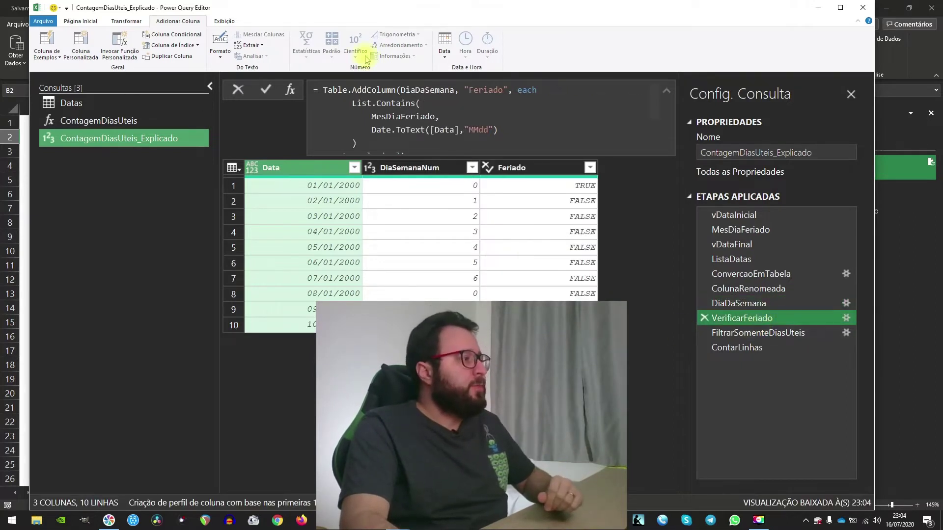
# Step: Explain the VerificarFeriado formula: Table.AddColumn, the MesDiaFeriado list and the Date.ToText conversion
pyautogui.moveTo(333, 90); pyautogui.dragTo(401, 91)
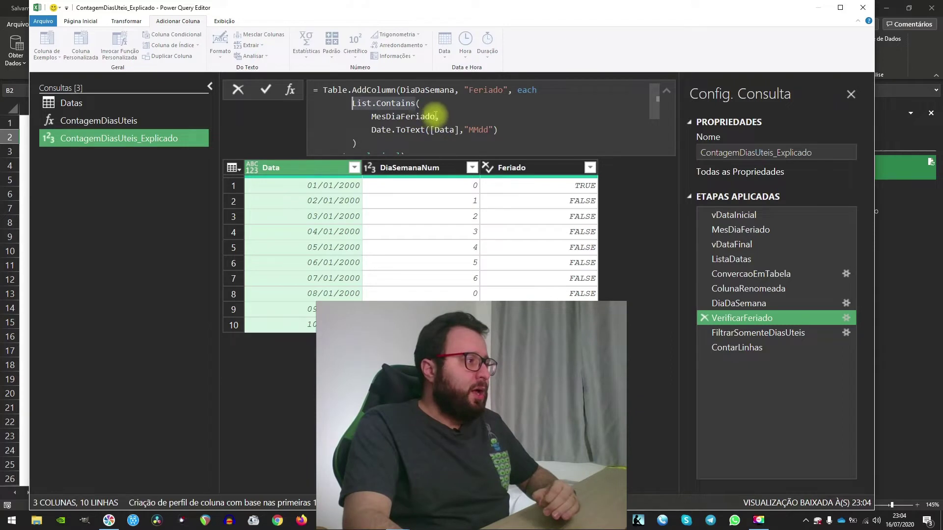
pyautogui.doubleClick(433, 116)
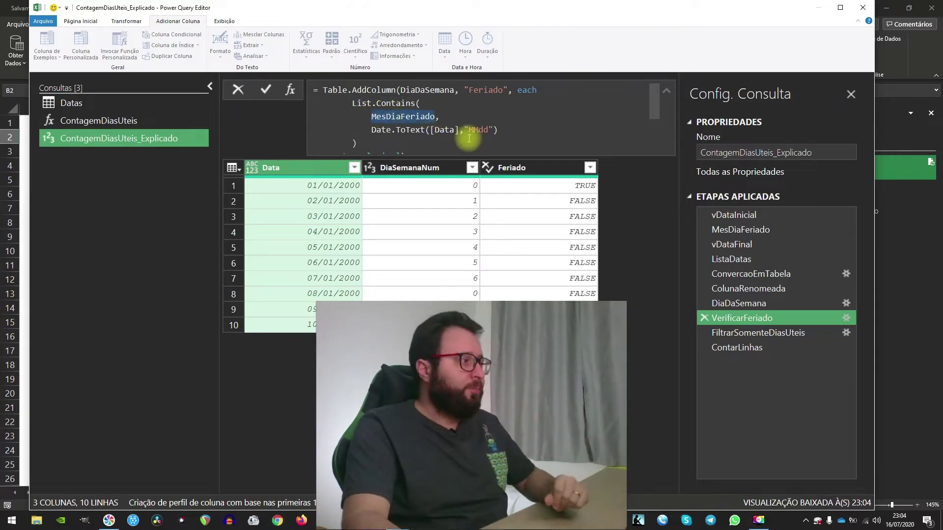
pyautogui.click(442, 117)
pyautogui.moveTo(421, 116)
pyautogui.mouseDown()
pyautogui.moveTo(379, 117)
pyautogui.moveTo(388, 104)
pyautogui.mouseUp()
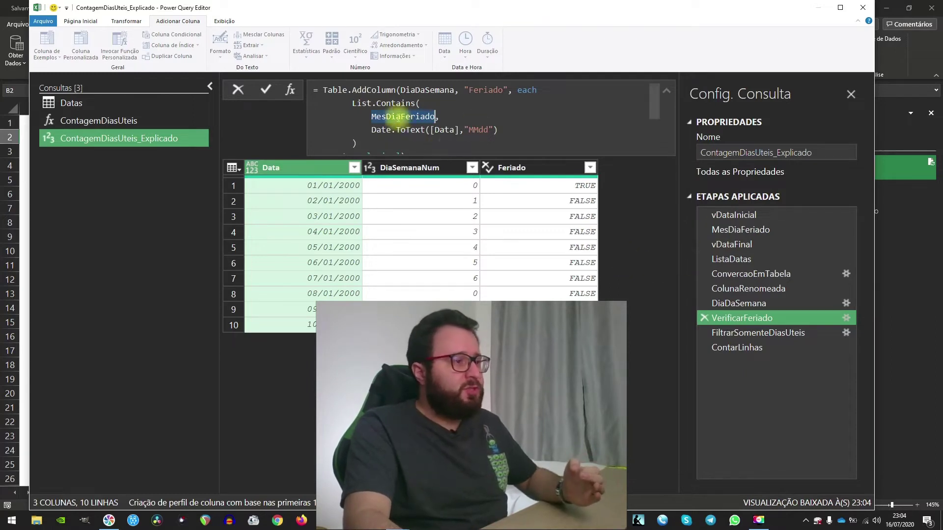
pyautogui.click(741, 230)
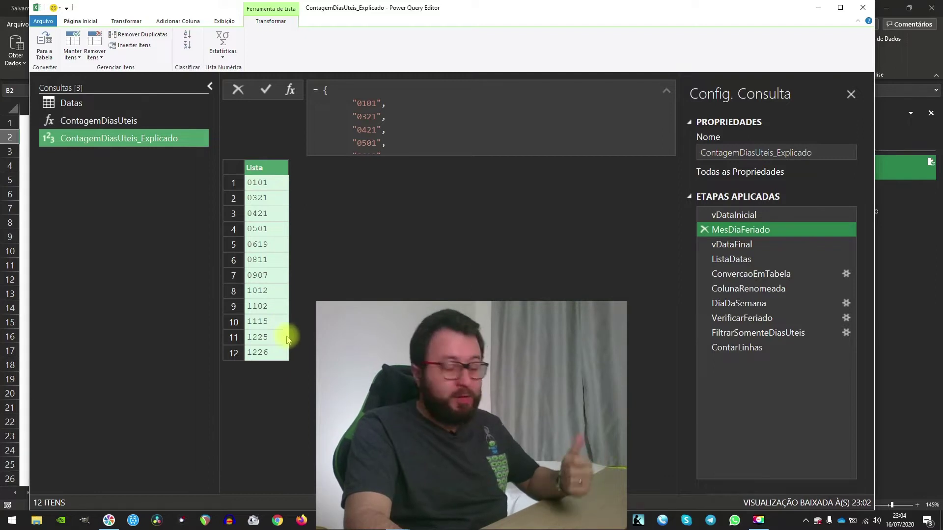
pyautogui.moveTo(742, 318)
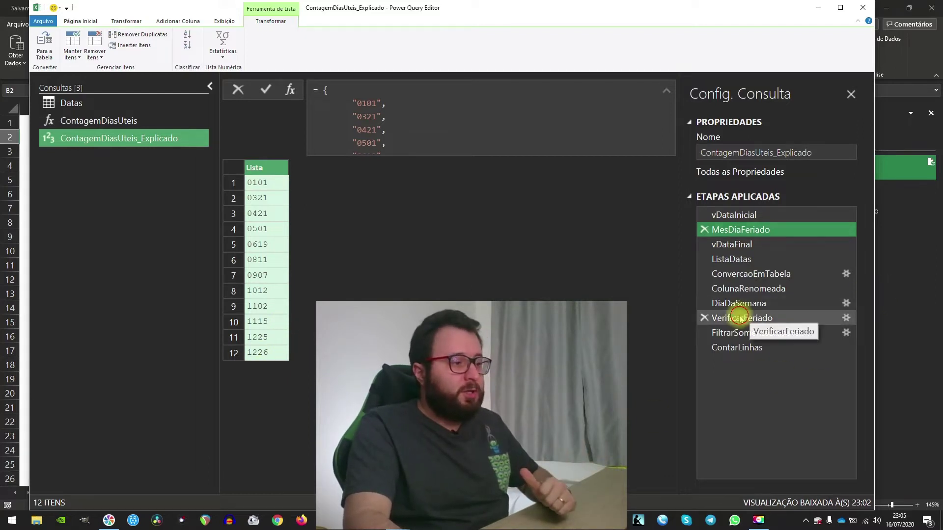
pyautogui.click(776, 318)
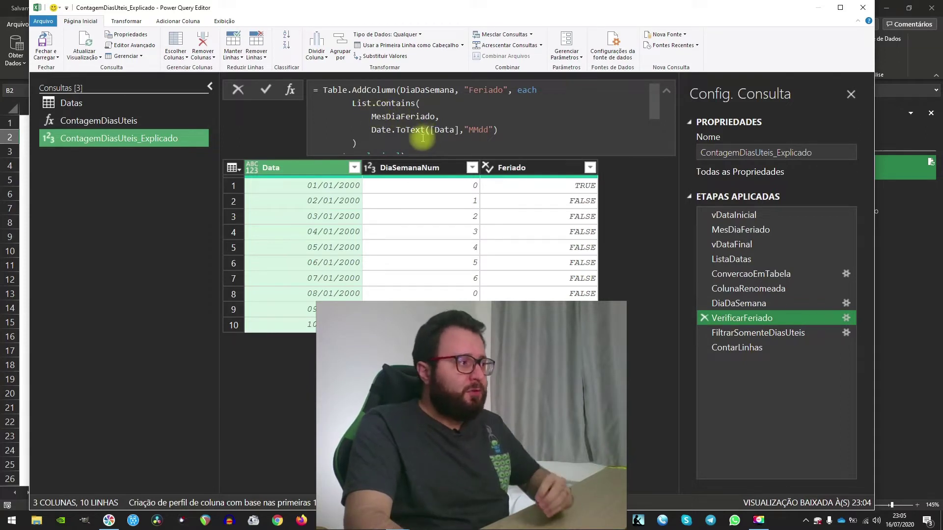
pyautogui.moveTo(372, 130); pyautogui.dragTo(417, 133)
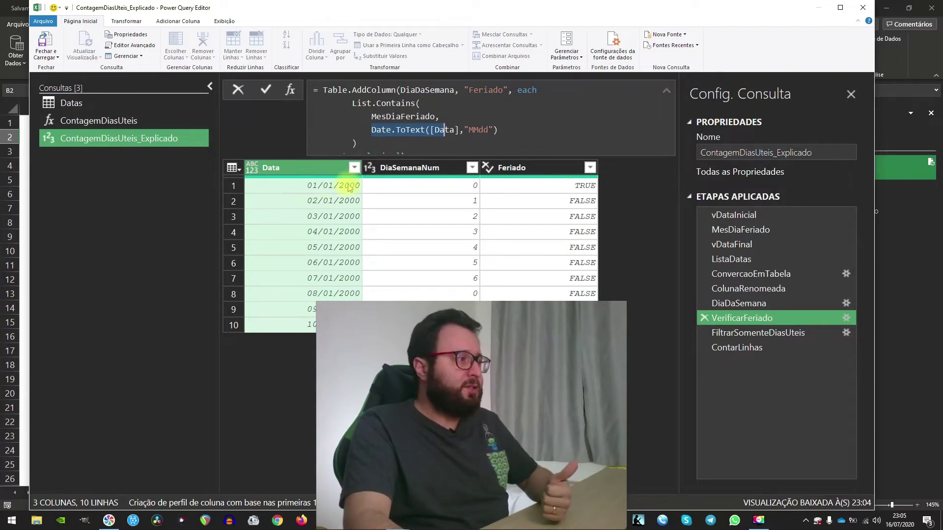
# Step: Step through MesDiaFeriado to VerificarFeriado and check Feriado and DiaSemanaNum values, including row 1's TRUE
pyautogui.click(766, 231)
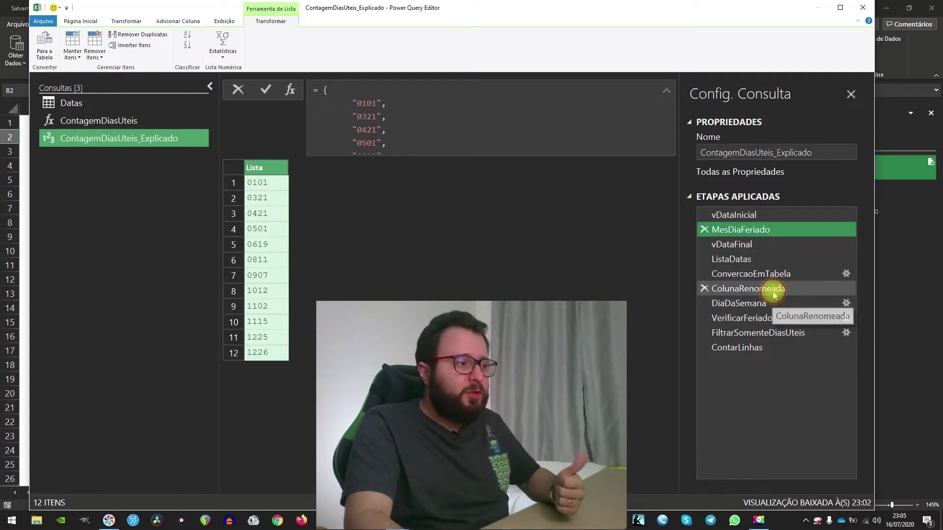
pyautogui.click(773, 290)
pyautogui.click(727, 304)
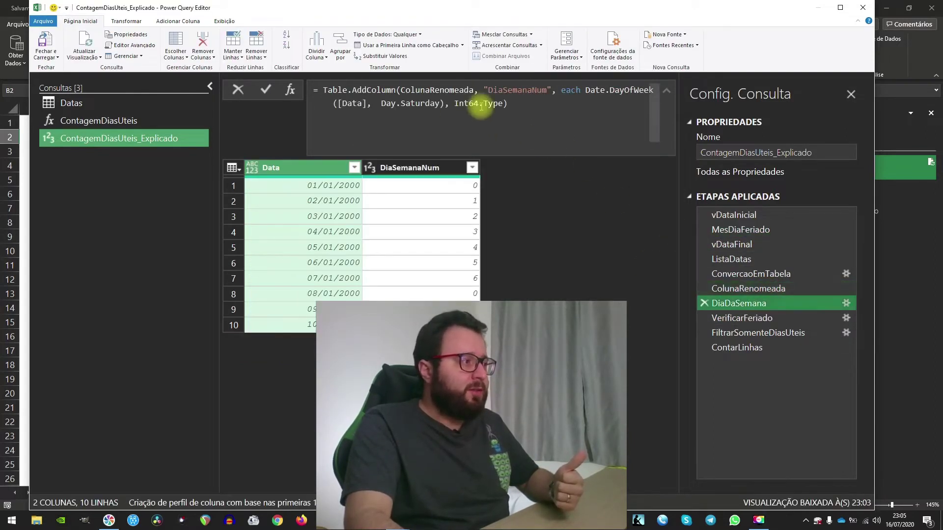
pyautogui.click(776, 318)
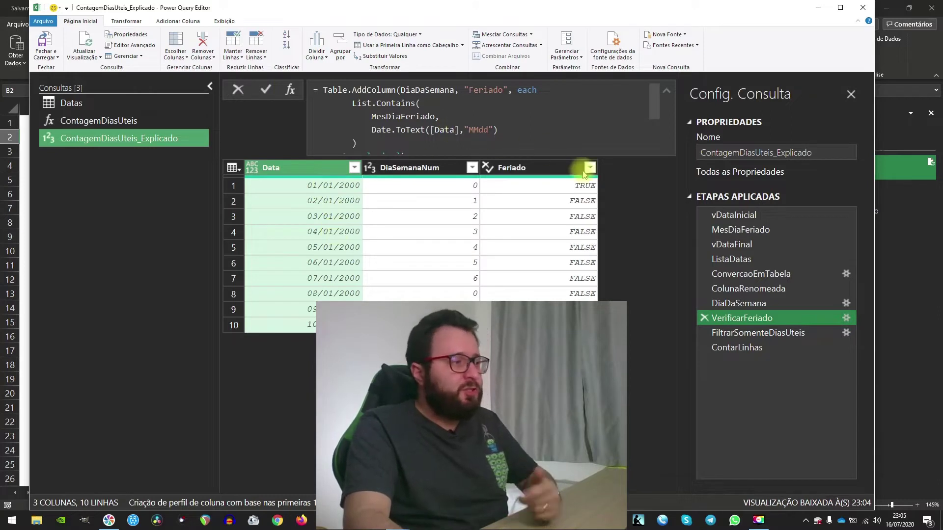
pyautogui.click(564, 185)
pyautogui.click(568, 201)
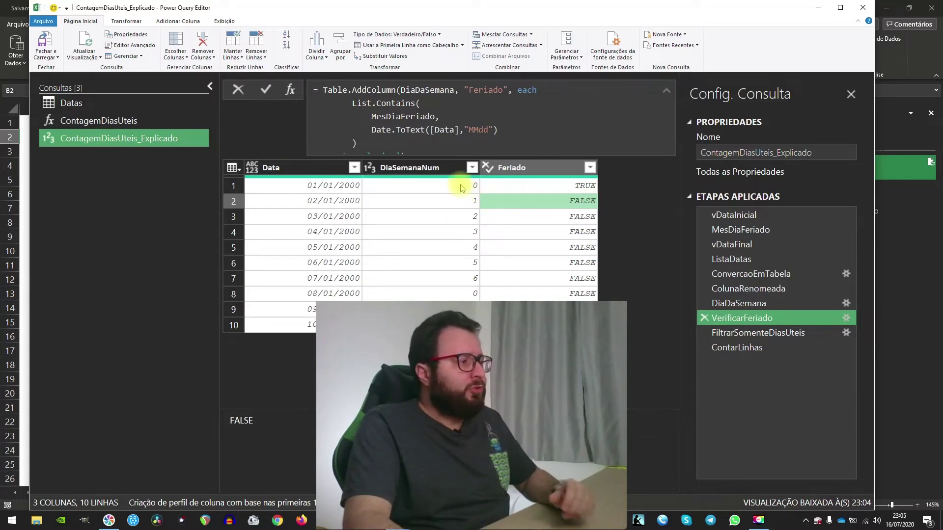
pyautogui.click(460, 219)
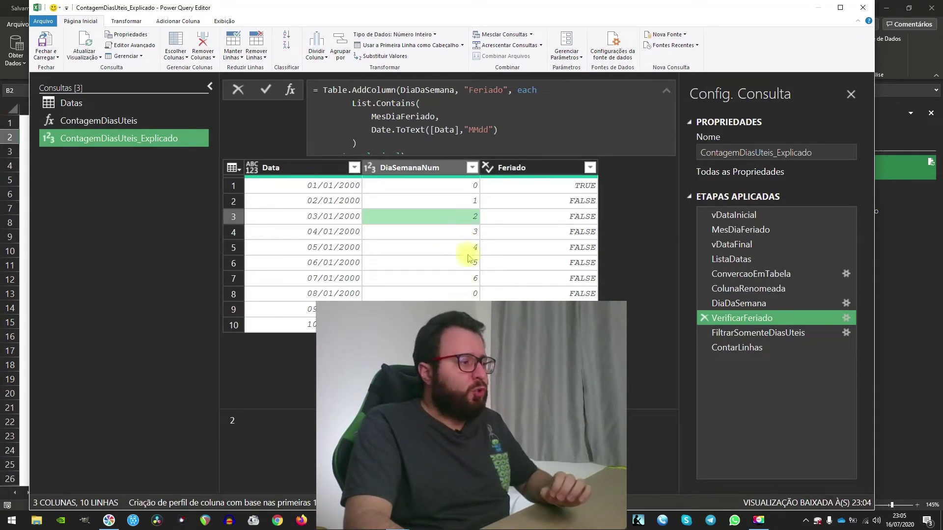
pyautogui.click(466, 280)
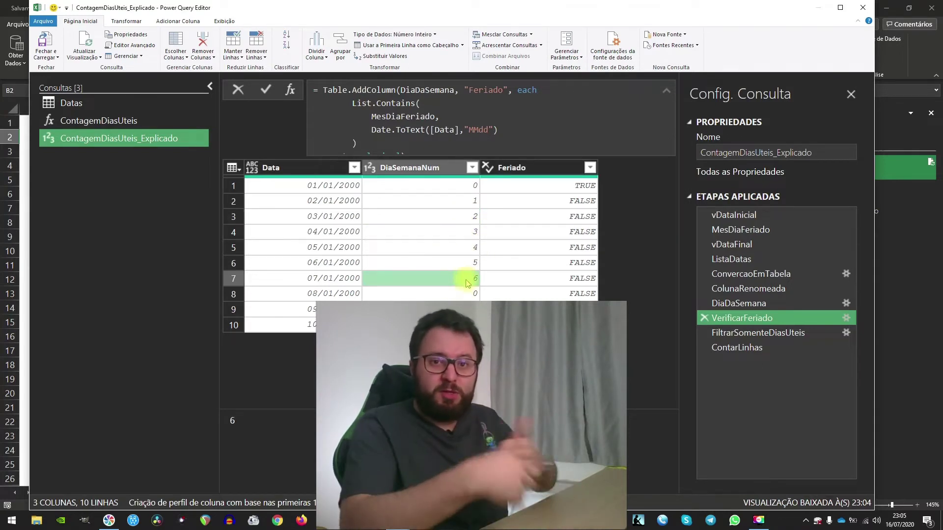
pyautogui.click(584, 191)
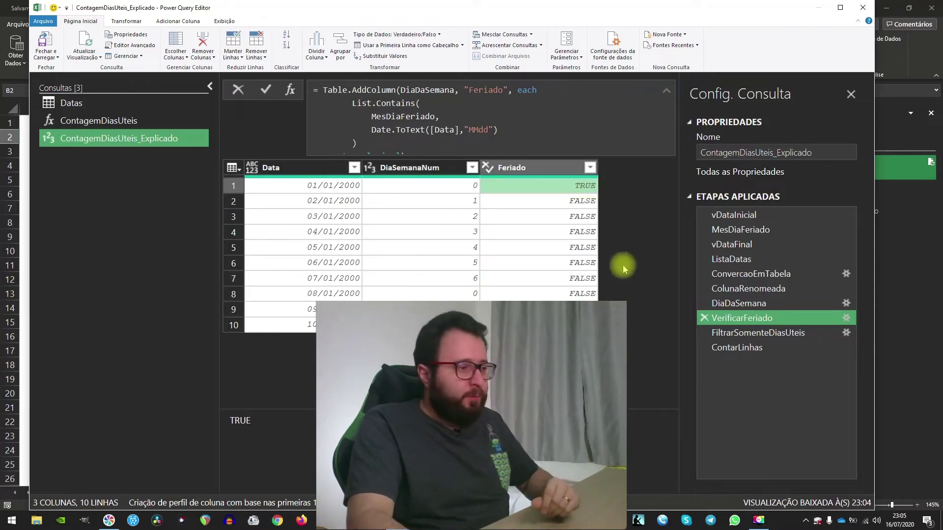
# Step: View FiltrarSomenteDiasUteis, then demonstrate a DiaSemanaNum filter keeping only value 0
pyautogui.click(472, 168)
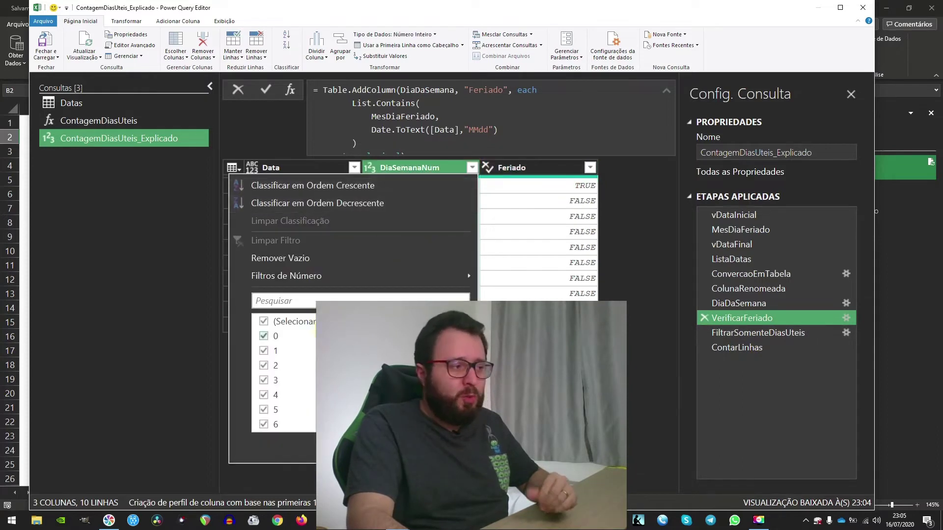
pyautogui.click(779, 334)
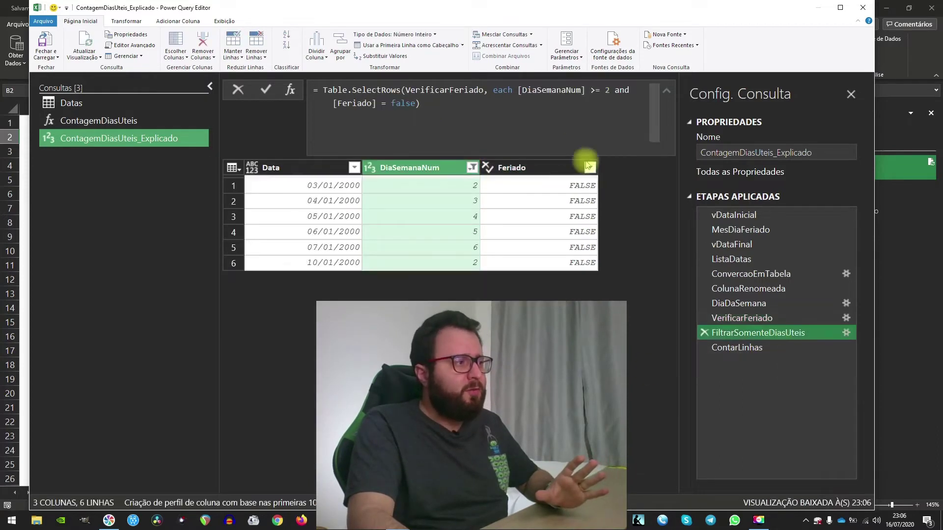
pyautogui.click(755, 320)
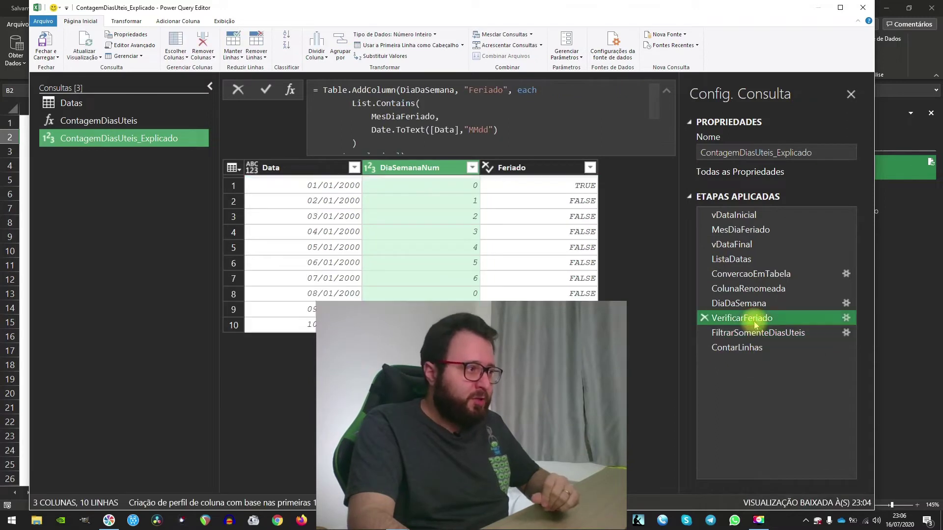
pyautogui.click(472, 167)
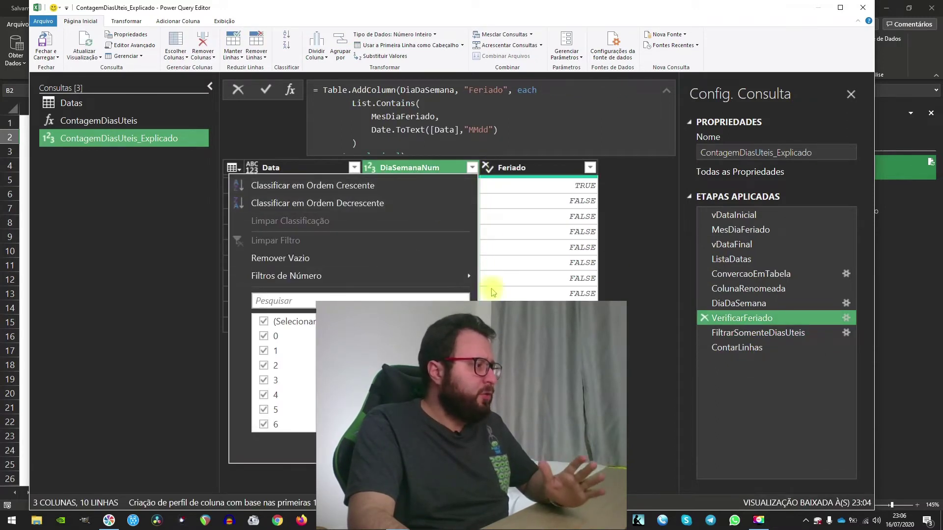
pyautogui.click(295, 322)
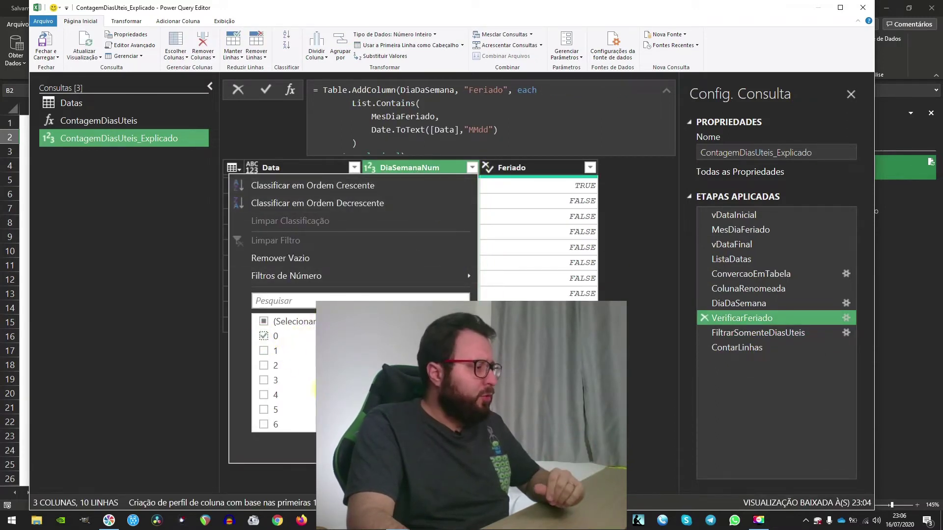
pyautogui.click(403, 450)
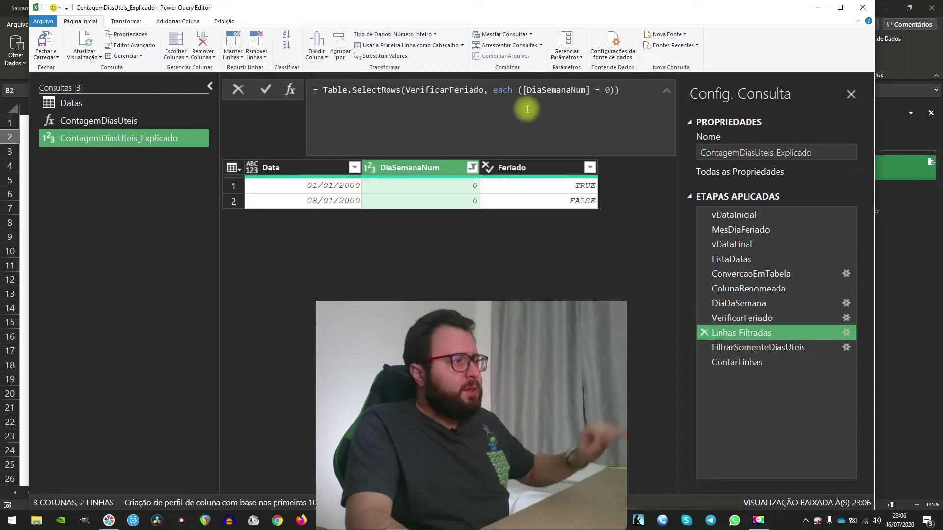
# Step: Delete the generated filter condition and remove the Linhas Filtradas step
pyautogui.moveTo(519, 90); pyautogui.dragTo(609, 90)
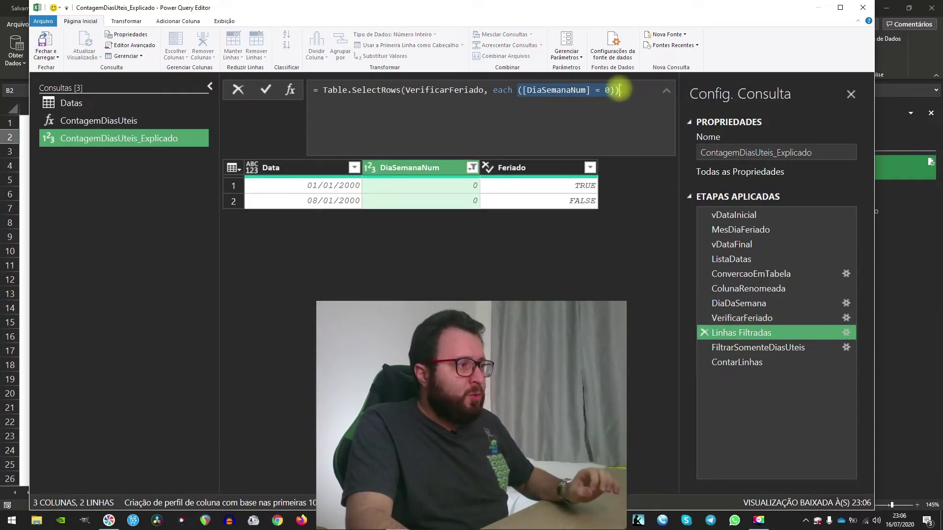
pyautogui.press('Delete')
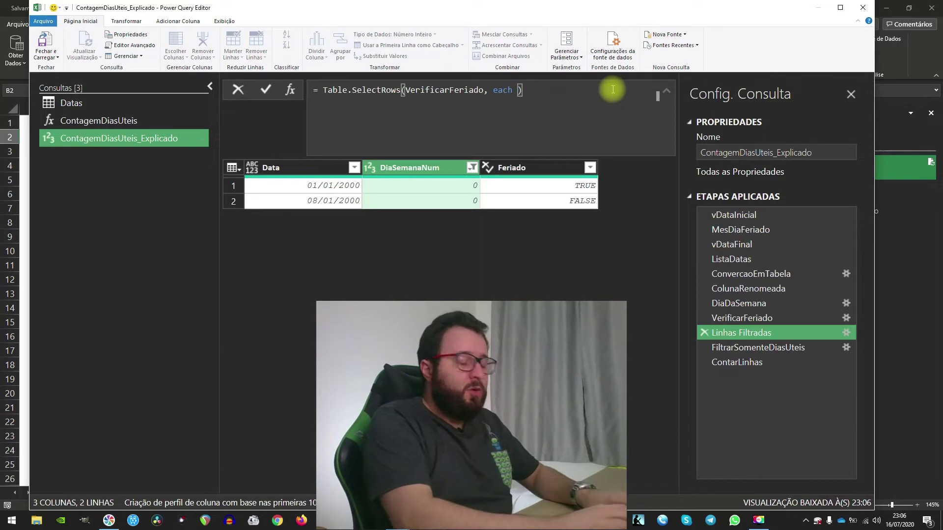
pyautogui.hotkey('shift', 'Return')
pyautogui.hotkey('shift', 'Return')
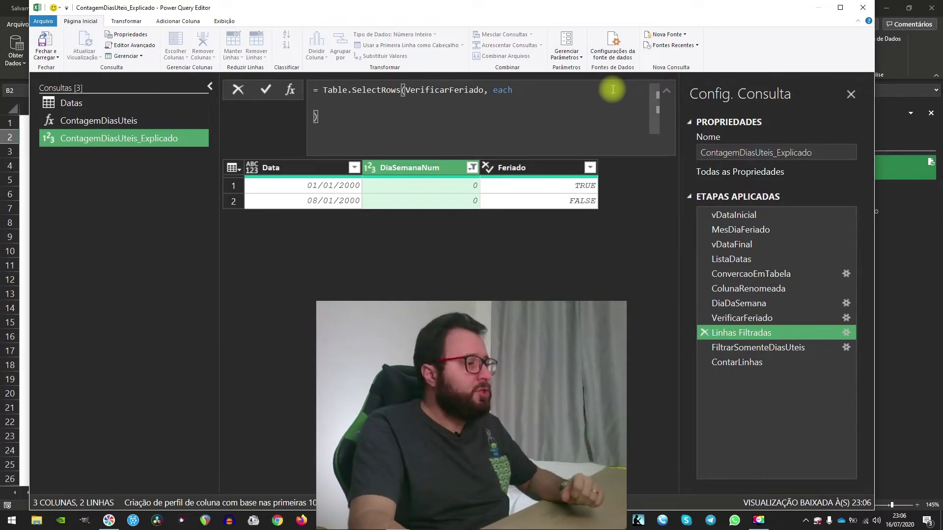
pyautogui.click(704, 334)
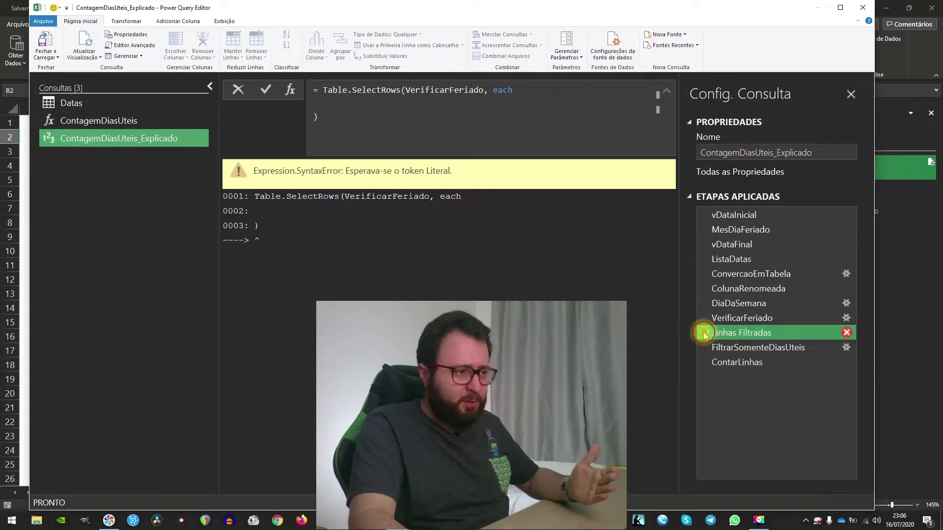
pyautogui.click(516, 285)
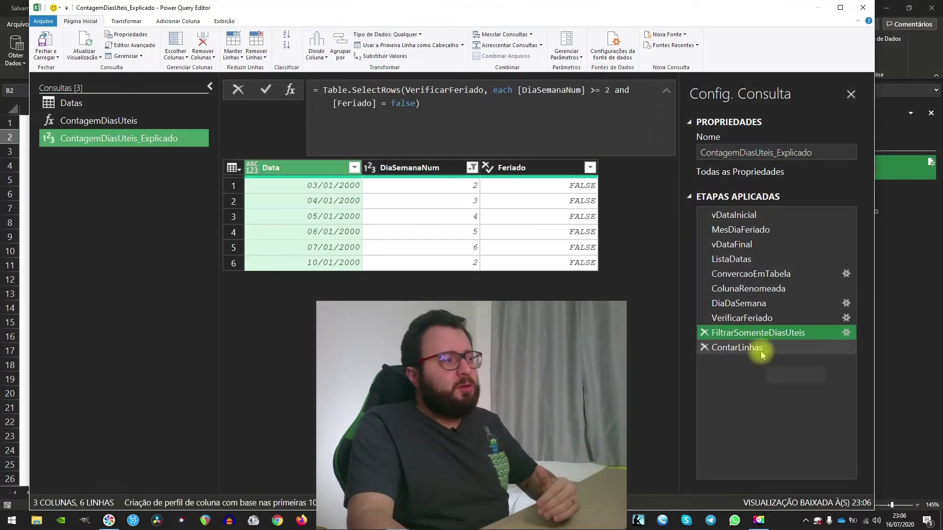
# Step: Break the FiltrarSomenteDiasUteis condition onto a new line after each and check row 4's DiaSemanaNum
pyautogui.click(518, 90)
pyautogui.press('Return')
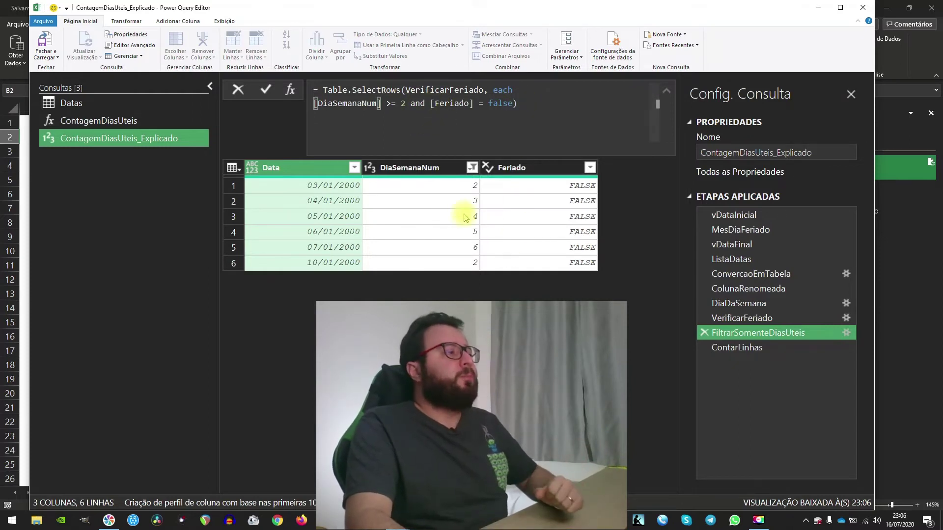
pyautogui.click(344, 192)
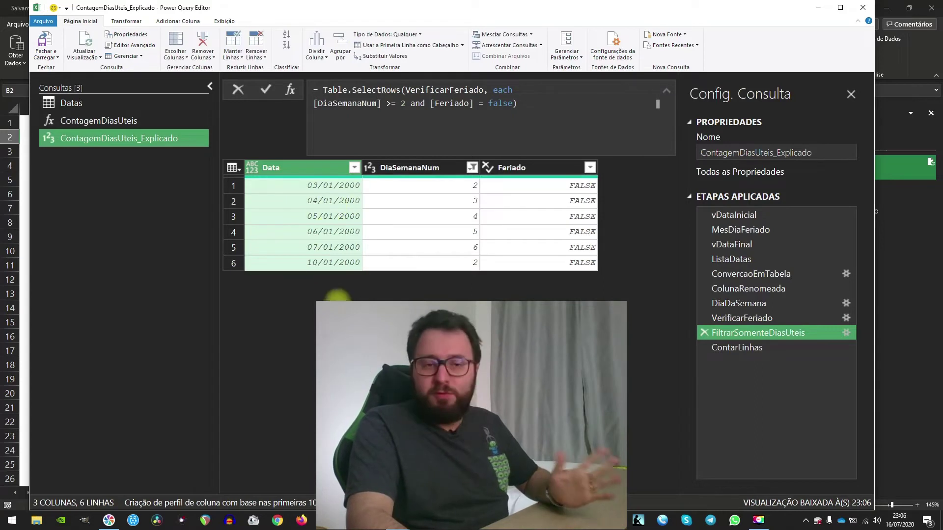
pyautogui.click(476, 229)
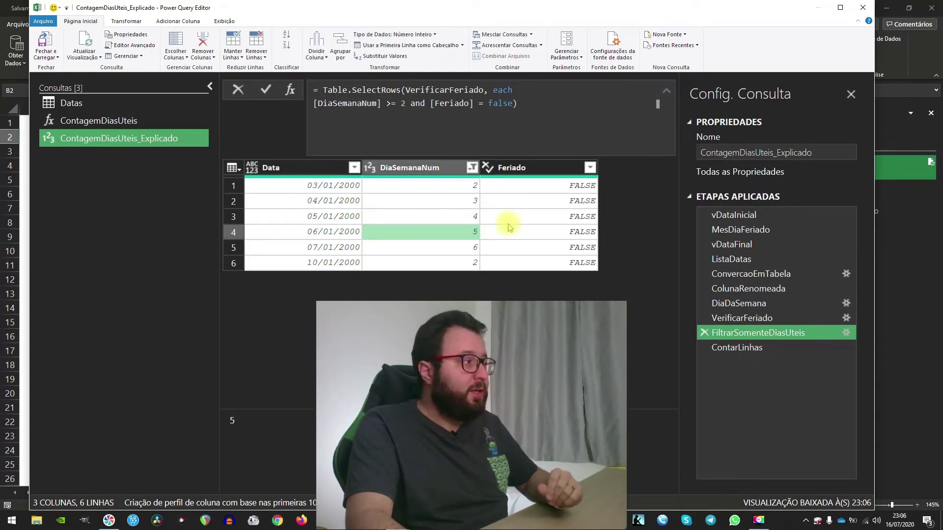
# Step: Compare ContarLinhas' Table.RowCount result of 6 with the six-row filtered table, then open Datas
pyautogui.moveTo(737, 348)
pyautogui.click(747, 349)
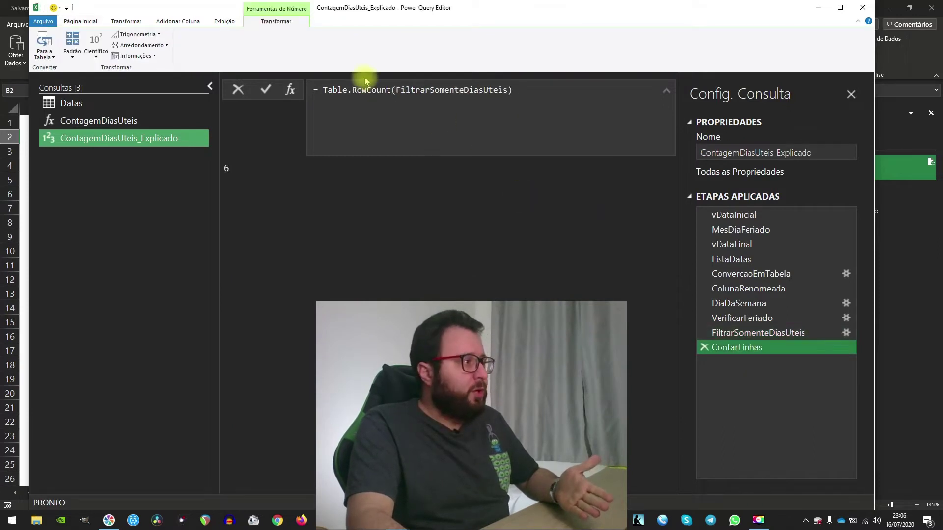
pyautogui.moveTo(324, 91); pyautogui.dragTo(396, 91)
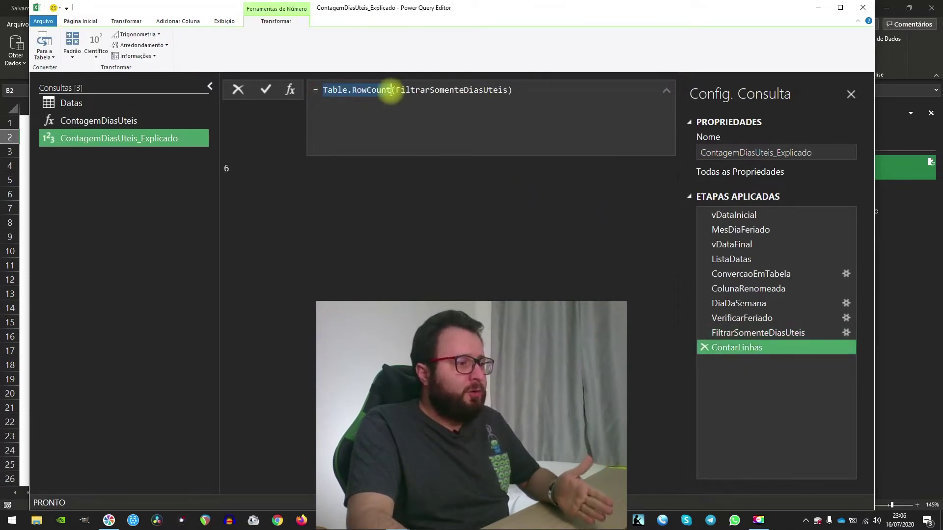
pyautogui.click(769, 335)
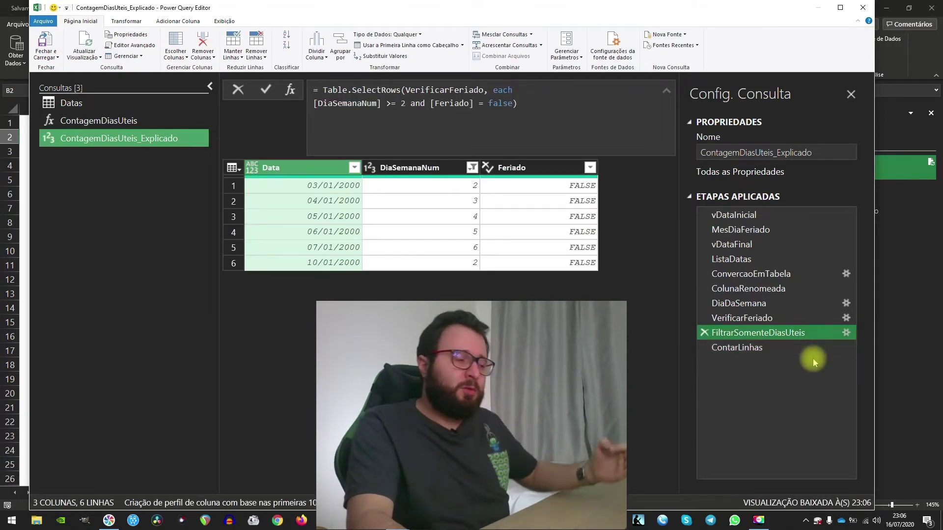
pyautogui.click(735, 348)
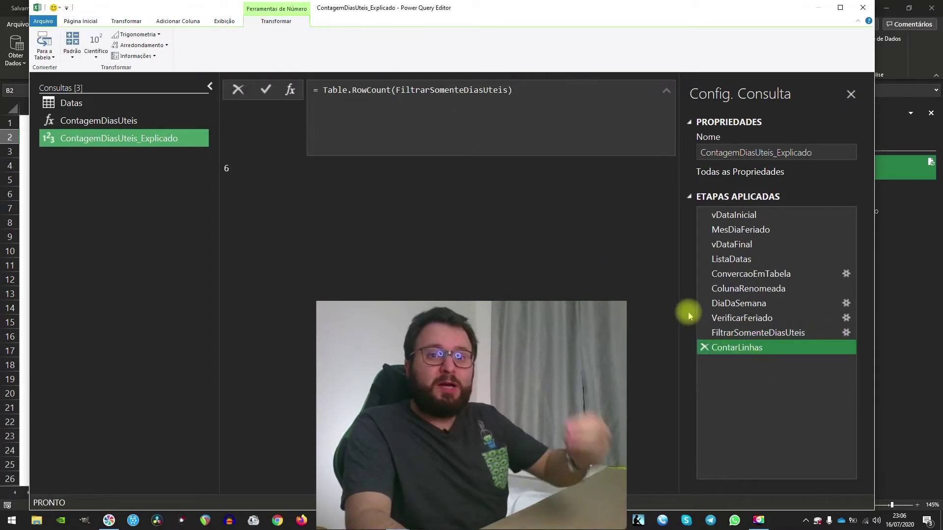
pyautogui.moveTo(240, 170); pyautogui.dragTo(217, 170)
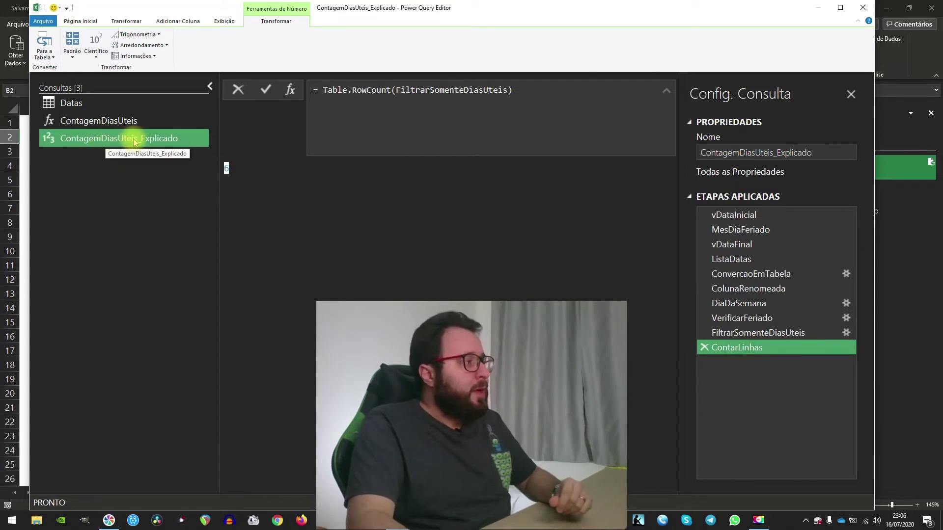
pyautogui.click(71, 103)
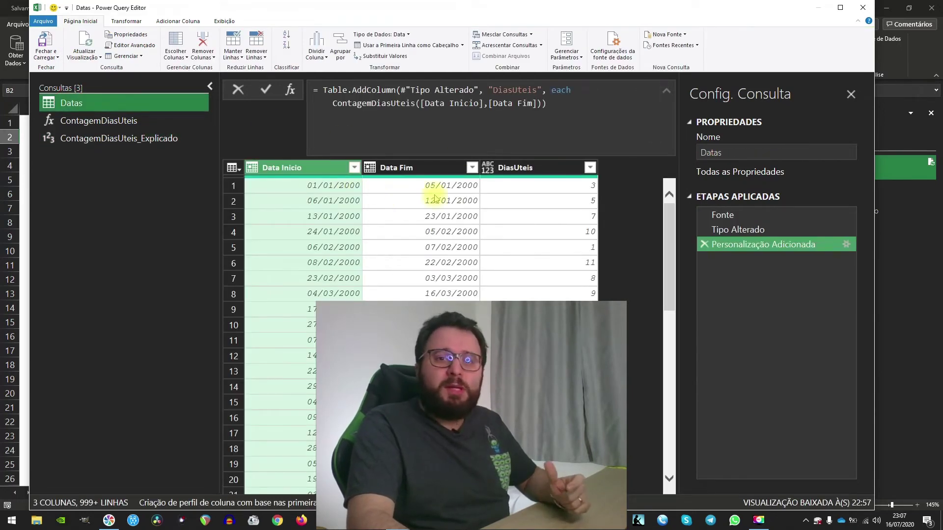
# Step: Open ContagemDiasUteis in the Advanced Editor and scroll through its full M code
pyautogui.click(161, 139)
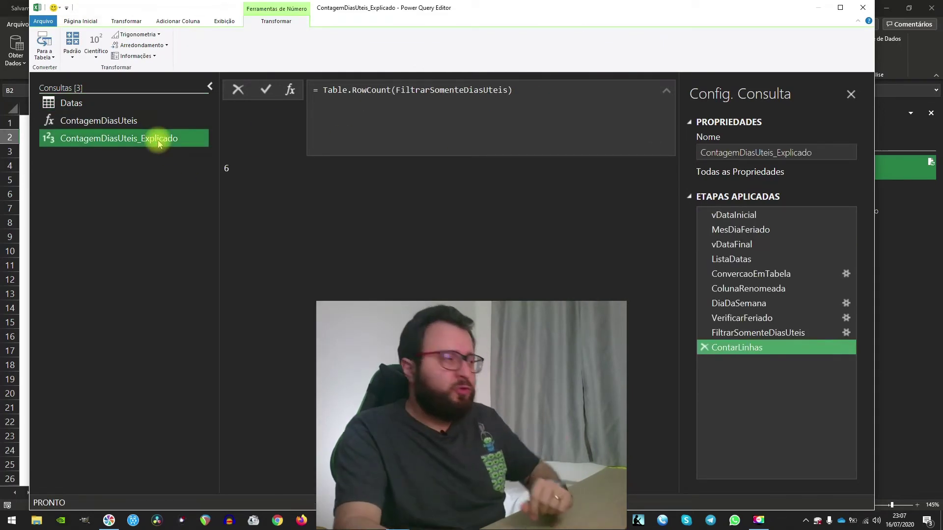
pyautogui.click(131, 121)
pyautogui.click(231, 22)
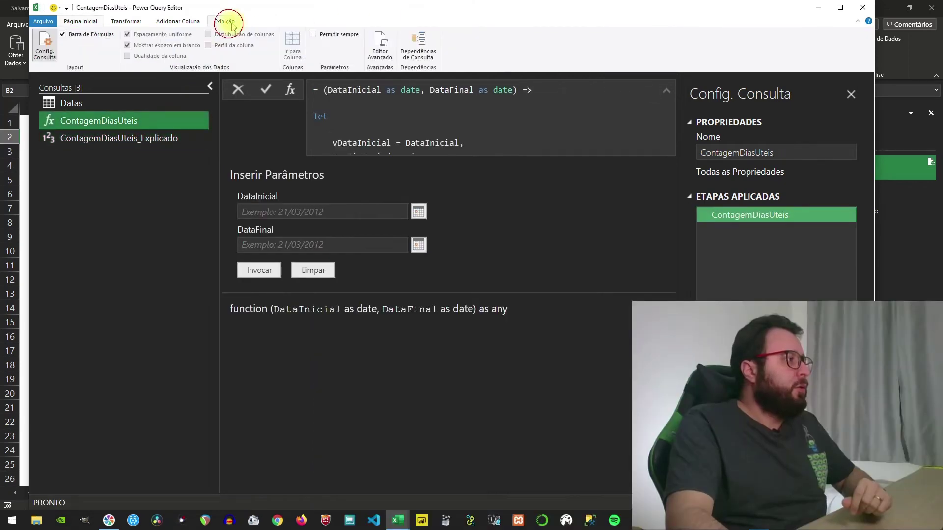
pyautogui.click(379, 42)
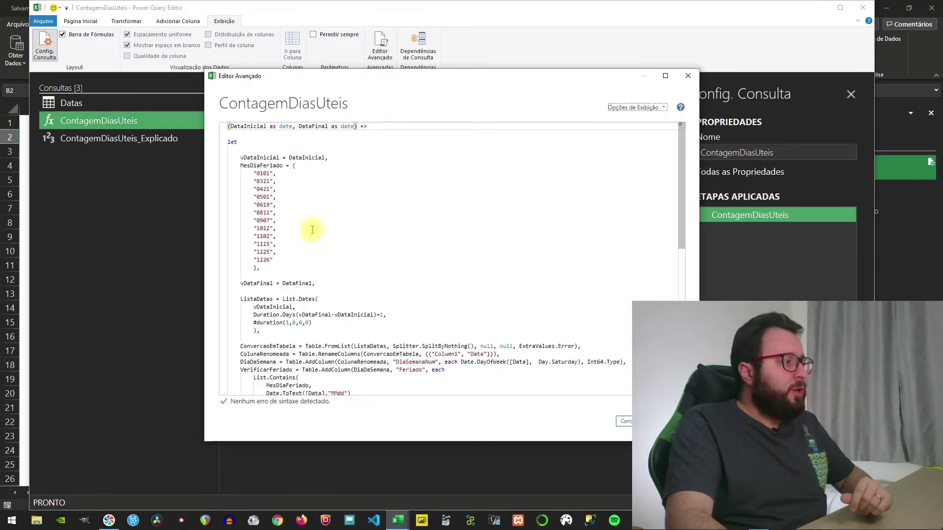
pyautogui.scroll(-1, 344, 241)
pyautogui.scroll(-1, 368, 253)
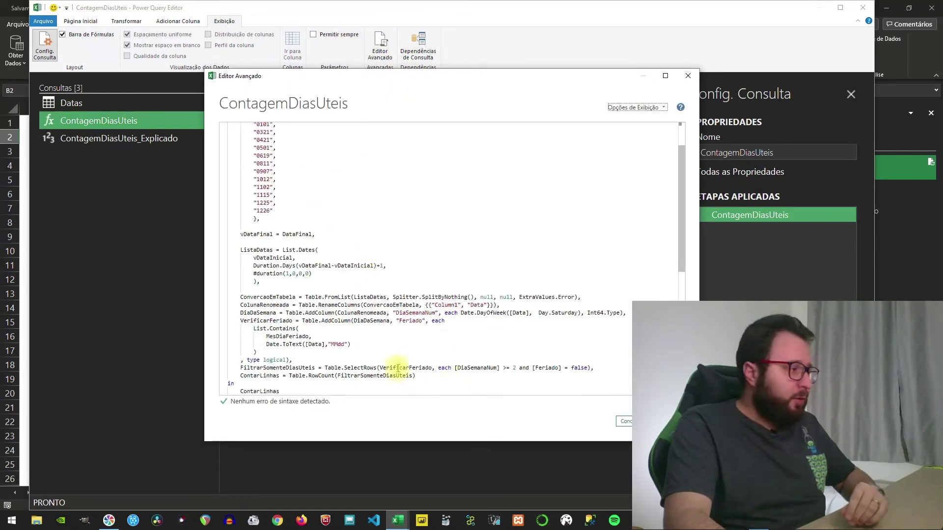
pyautogui.scroll(-1, 277, 380)
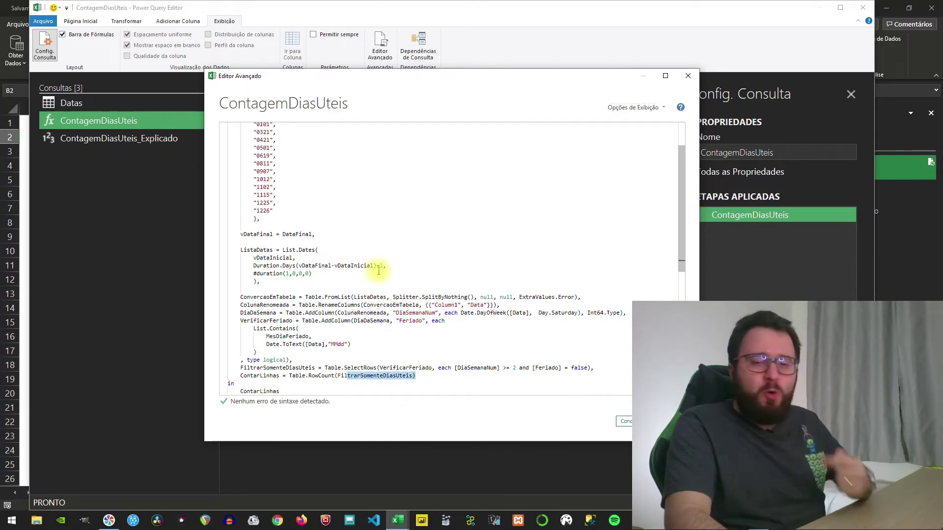
pyautogui.scroll(3, 374, 270)
pyautogui.scroll(1, 373, 269)
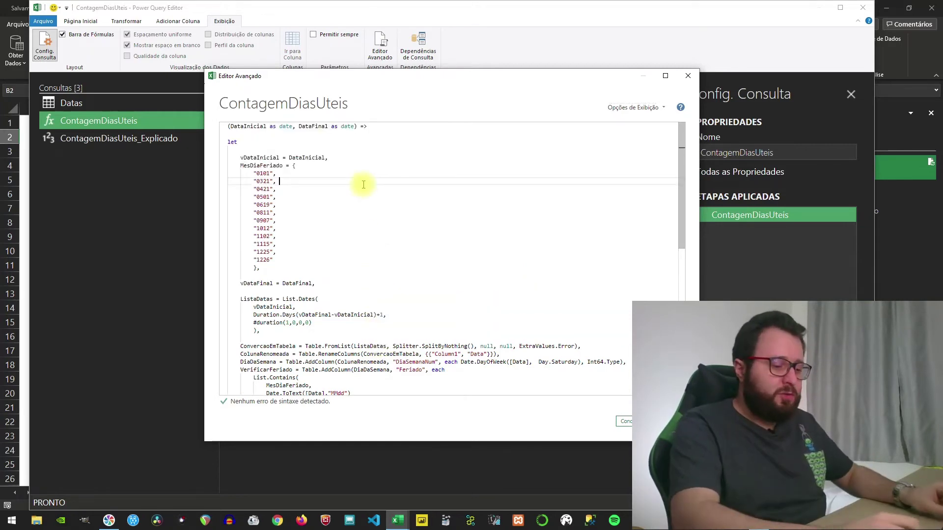
# Step: Enlarge the code, highlight the DataInicial/DataFinal parameter declaration, and close the editor
pyautogui.hotkey('ctrl', 'shift', '+')
pyautogui.click(415, 188)
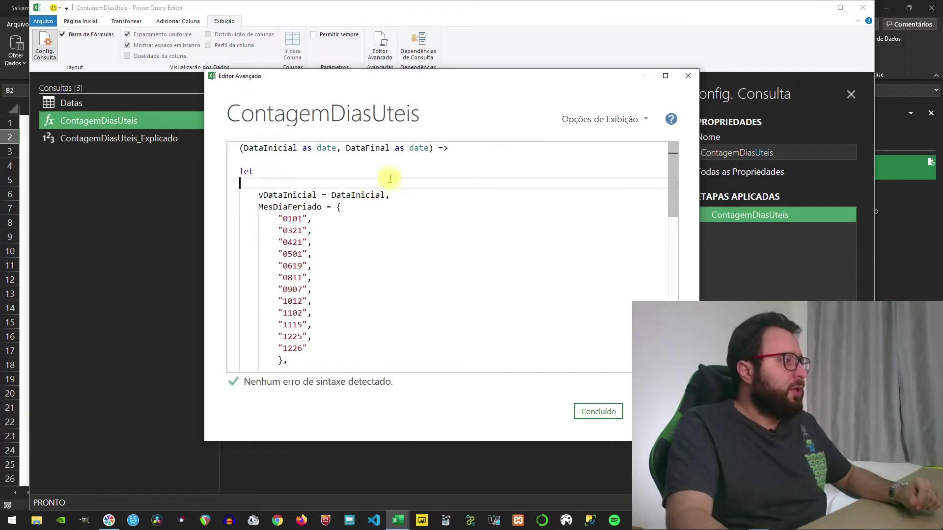
pyautogui.moveTo(452, 148); pyautogui.dragTo(239, 148)
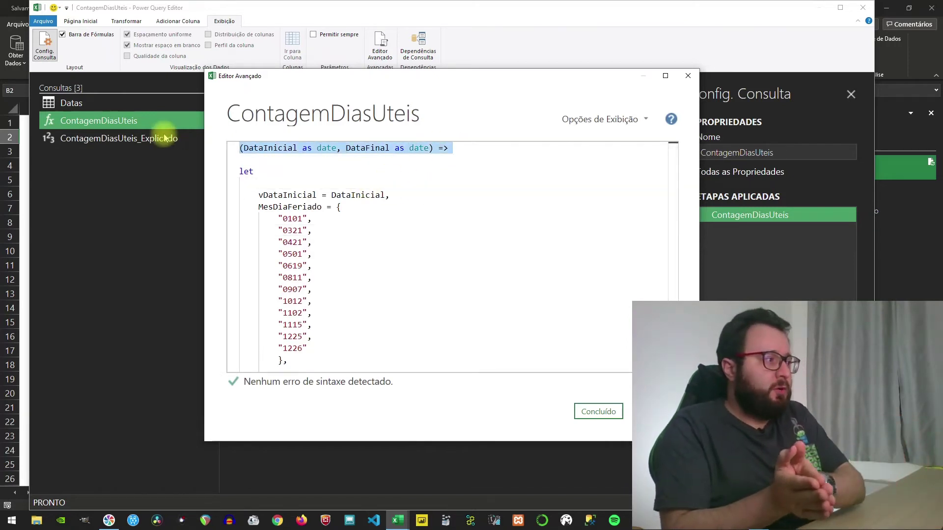
pyautogui.click(291, 195)
pyautogui.doubleClick(359, 195)
pyautogui.scroll(-3, 418, 255)
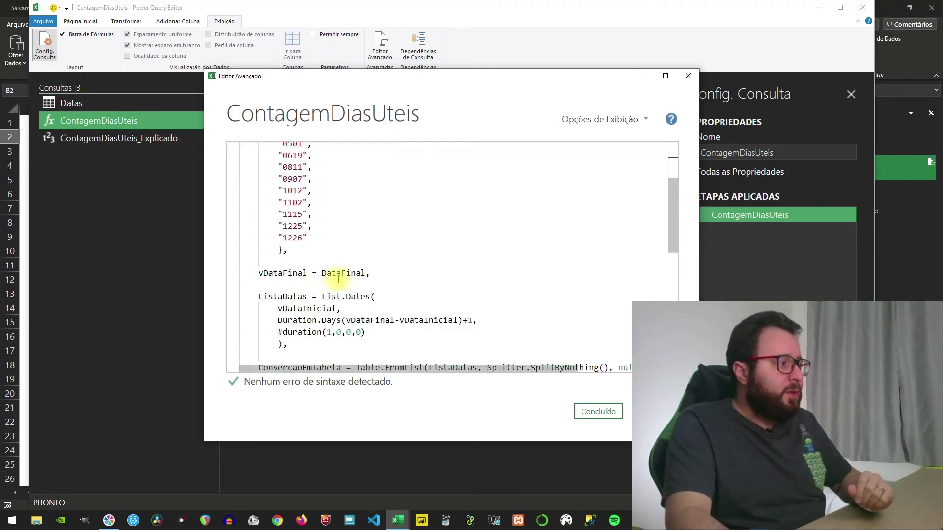
pyautogui.scroll(3, 469, 266)
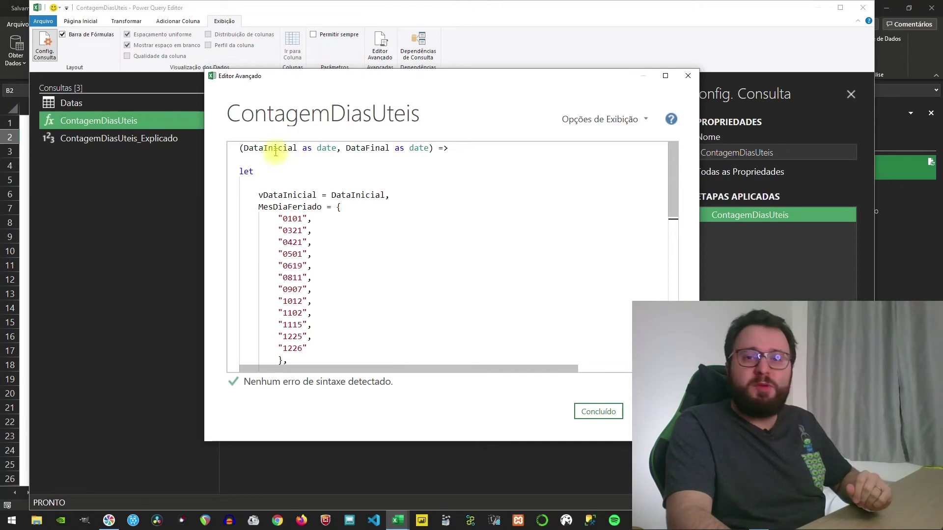
pyautogui.click(599, 411)
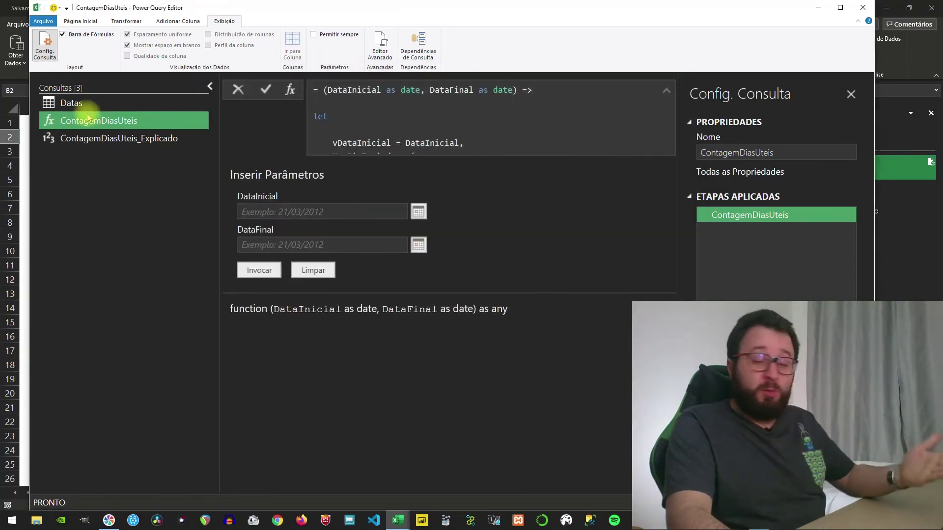
# Step: Invoke ContagemDiasUteis for 01/01/2000 to 10/01/2000, getting 6, and compare with ContagemDiasUteis_Explicado
pyautogui.click(80, 103)
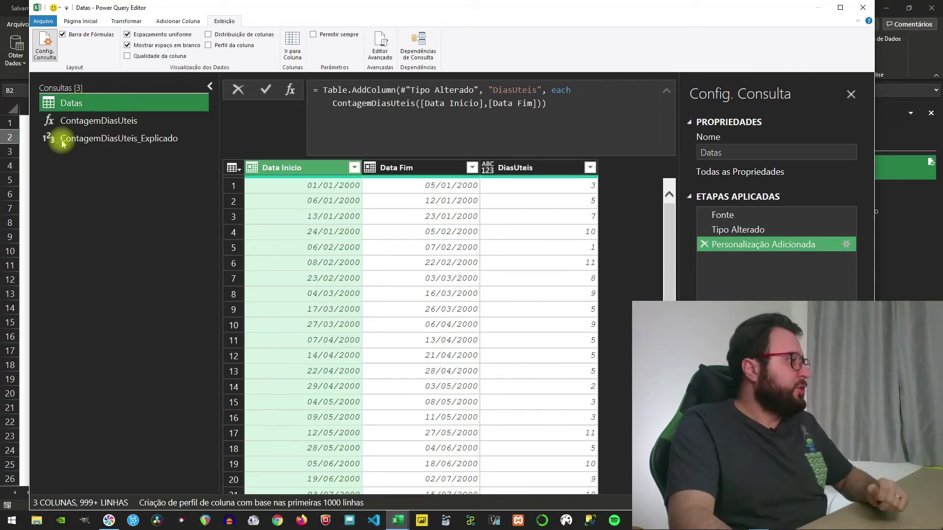
pyautogui.click(103, 126)
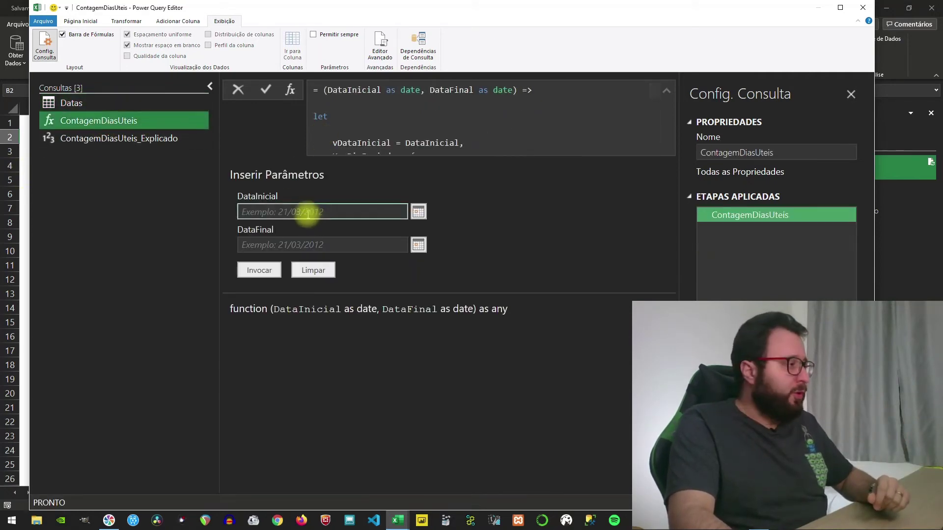
pyautogui.write('01/01/20')
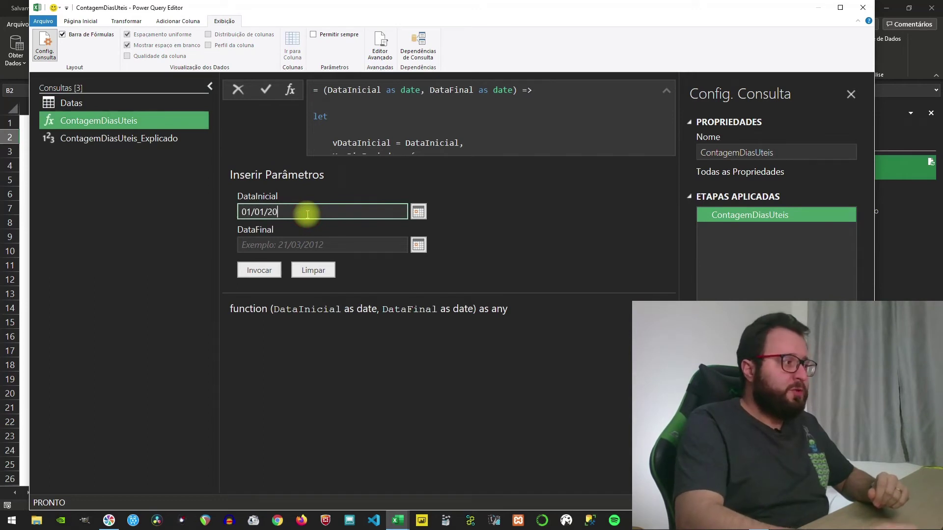
pyautogui.write('00')
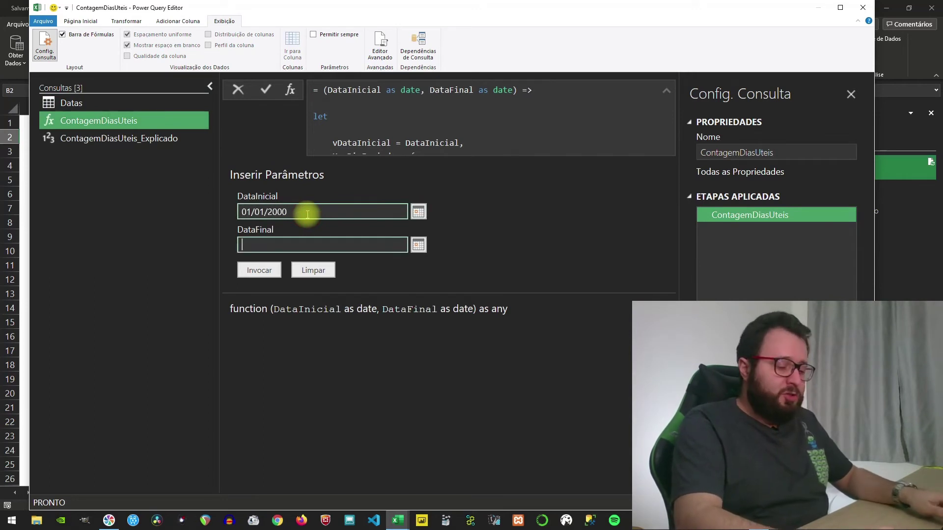
pyautogui.write('000')
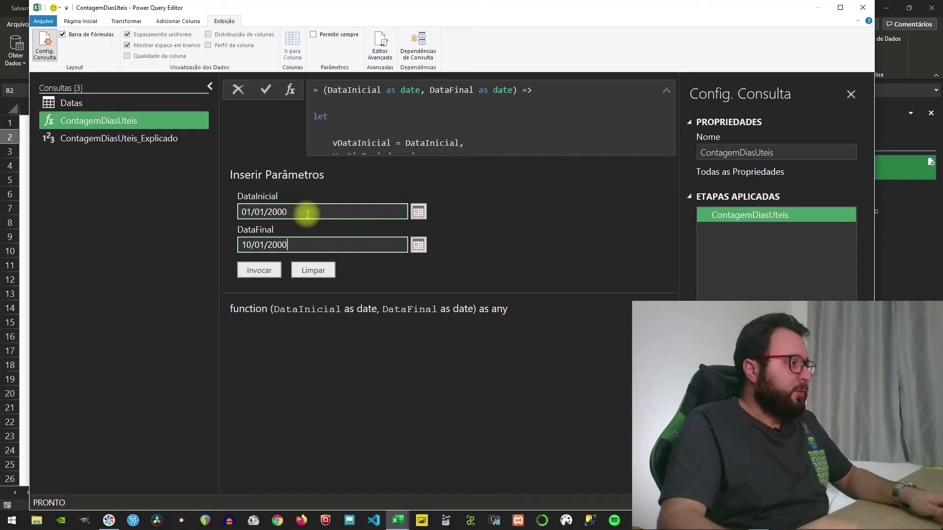
pyautogui.click(259, 271)
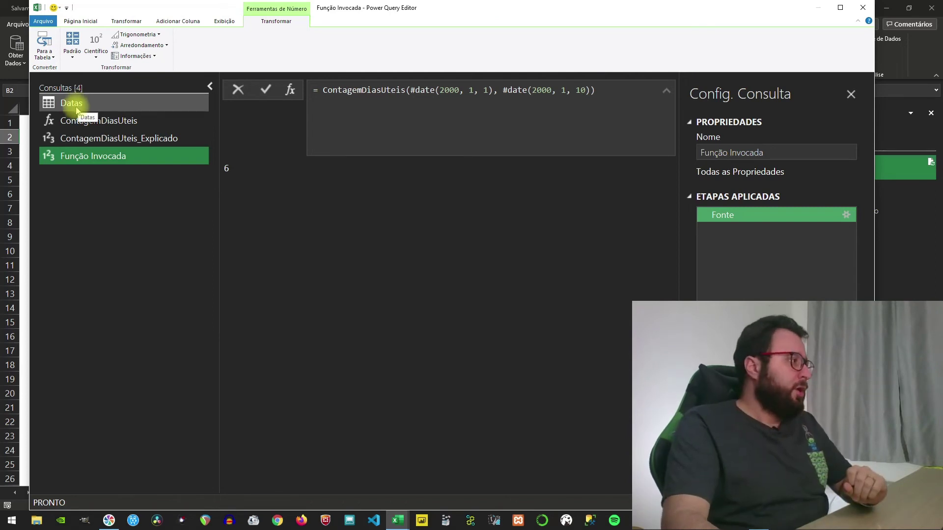
pyautogui.click(100, 142)
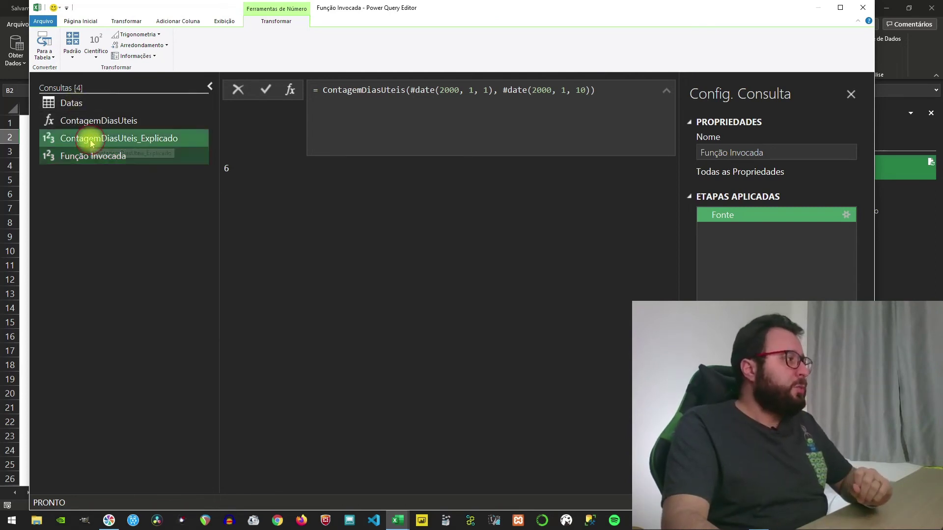
# Step: Switch between ContagemDiasUteis and the Datas table's DiasUteis column, ending on the function
pyautogui.click(120, 123)
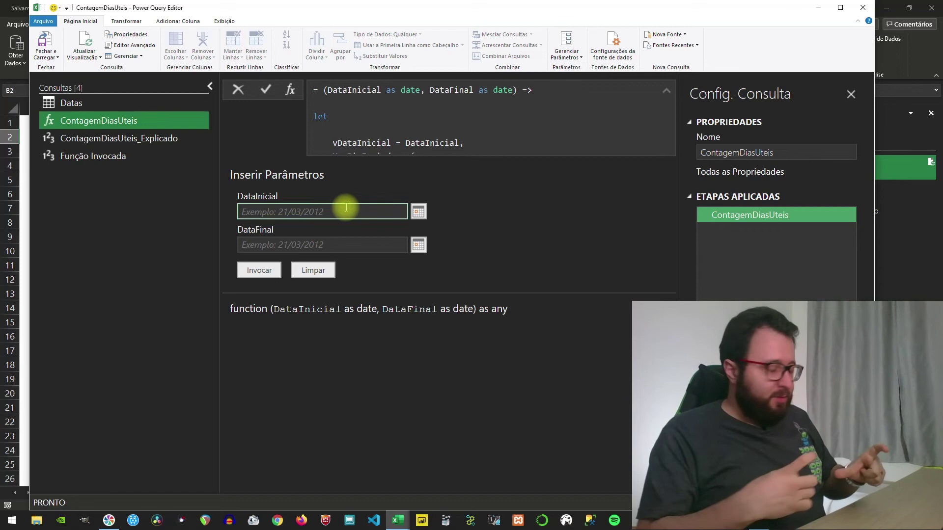
pyautogui.click(77, 105)
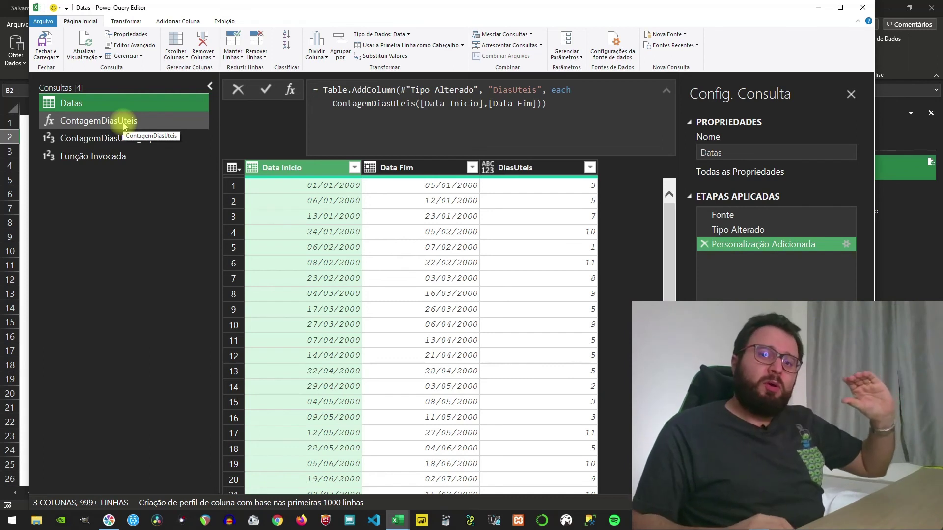
pyautogui.click(124, 123)
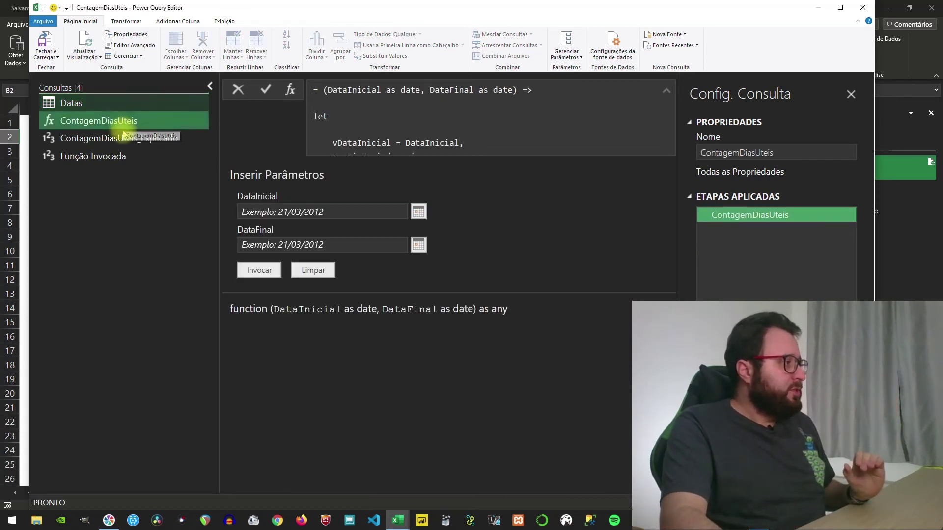